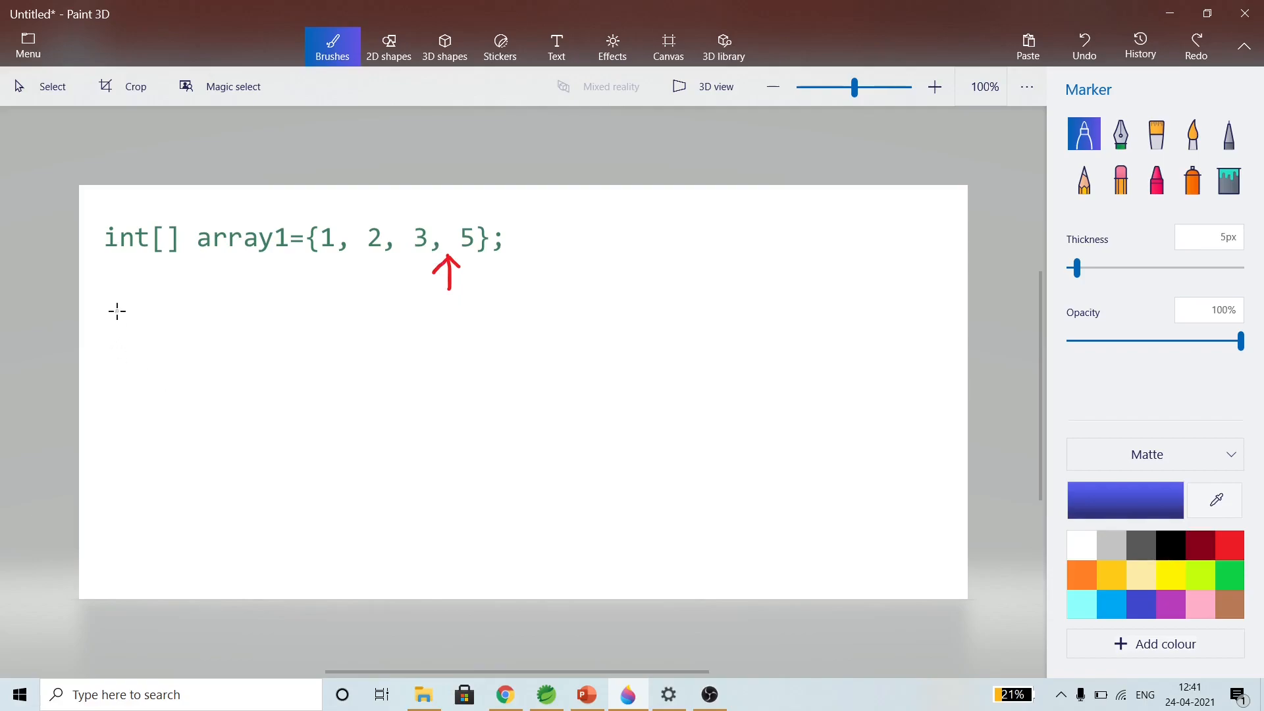
Handwrite the sum formula Sn = n(n+1)/2 in blue marker
mouse_move(118, 301)
mouse_down()
mouse_move(109, 340)
mouse_move(169, 326)
mouse_up()
mouse_move(153, 338)
mouse_down()
mouse_move(209, 344)
mouse_move(251, 368)
mouse_move(242, 354)
mouse_up()
mouse_move(242, 337)
mouse_down()
mouse_move(270, 347)
mouse_move(297, 334)
mouse_move(299, 353)
mouse_move(304, 338)
mouse_up()
mouse_move(292, 325)
mouse_down()
mouse_move(295, 347)
mouse_move(322, 348)
mouse_up()
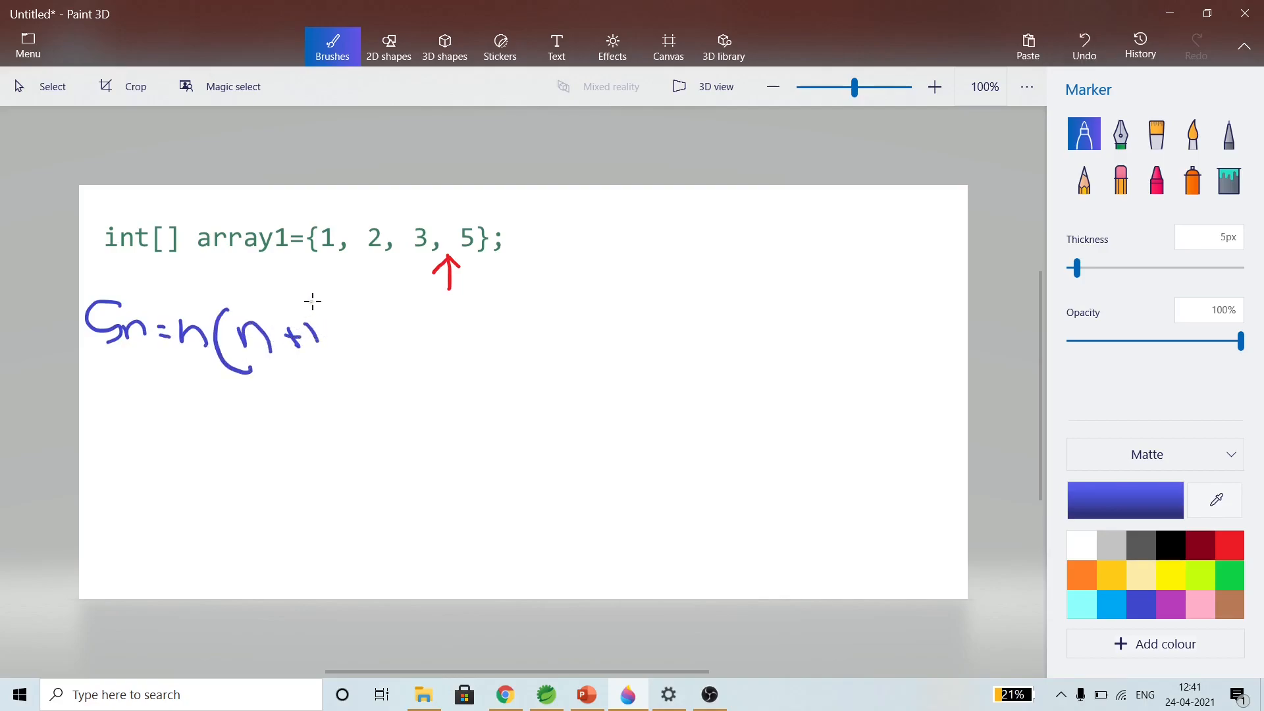
drag(310, 296, 327, 353)
mouse_move(220, 373)
mouse_down()
mouse_move(306, 371)
mouse_move(265, 413)
mouse_move(293, 419)
mouse_up()
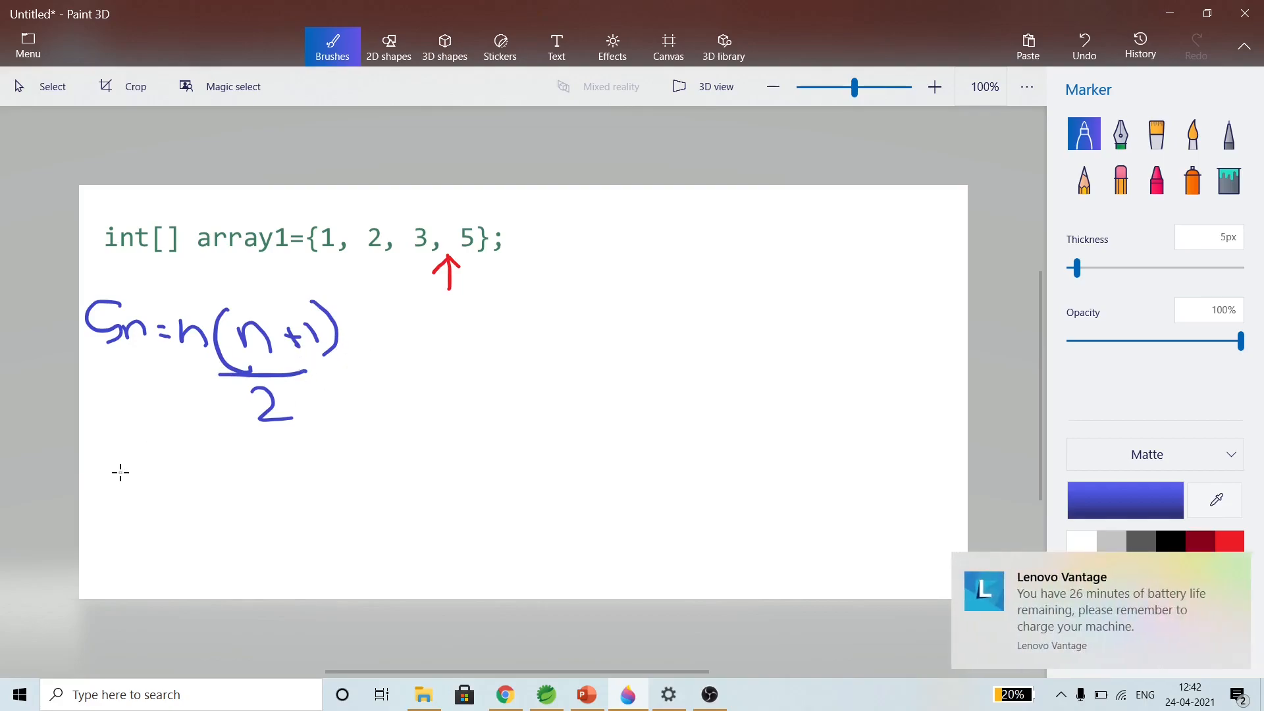
Write n = 5 below the formula
mouse_move(110, 458)
mouse_down()
mouse_move(110, 475)
mouse_move(131, 476)
mouse_move(158, 460)
mouse_move(164, 473)
mouse_move(178, 455)
mouse_move(193, 489)
mouse_up()
click(227, 469)
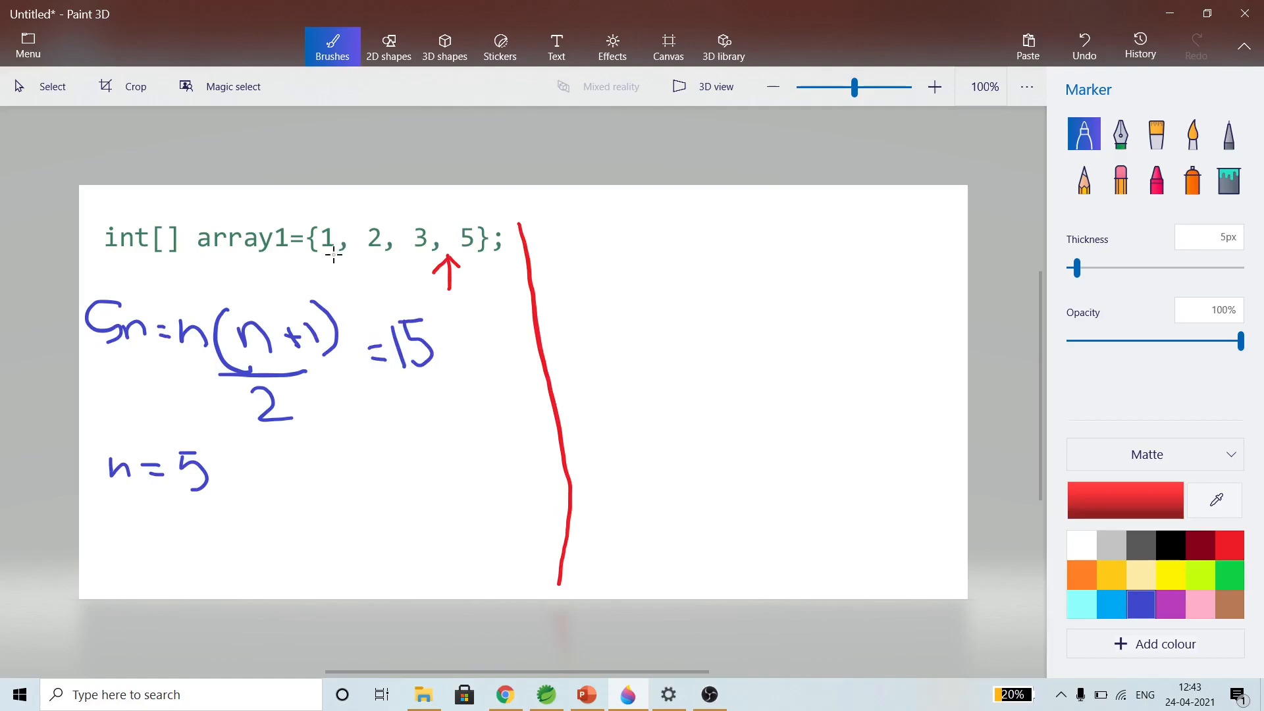
Underline the array 1,2,3,5 in red, write Res = 1+2+3+5 = 11, underline 11 in orange
drag(332, 257, 462, 249)
mouse_move(563, 254)
mouse_down()
mouse_move(569, 292)
mouse_move(574, 269)
mouse_move(588, 297)
mouse_move(661, 273)
mouse_move(663, 284)
mouse_up()
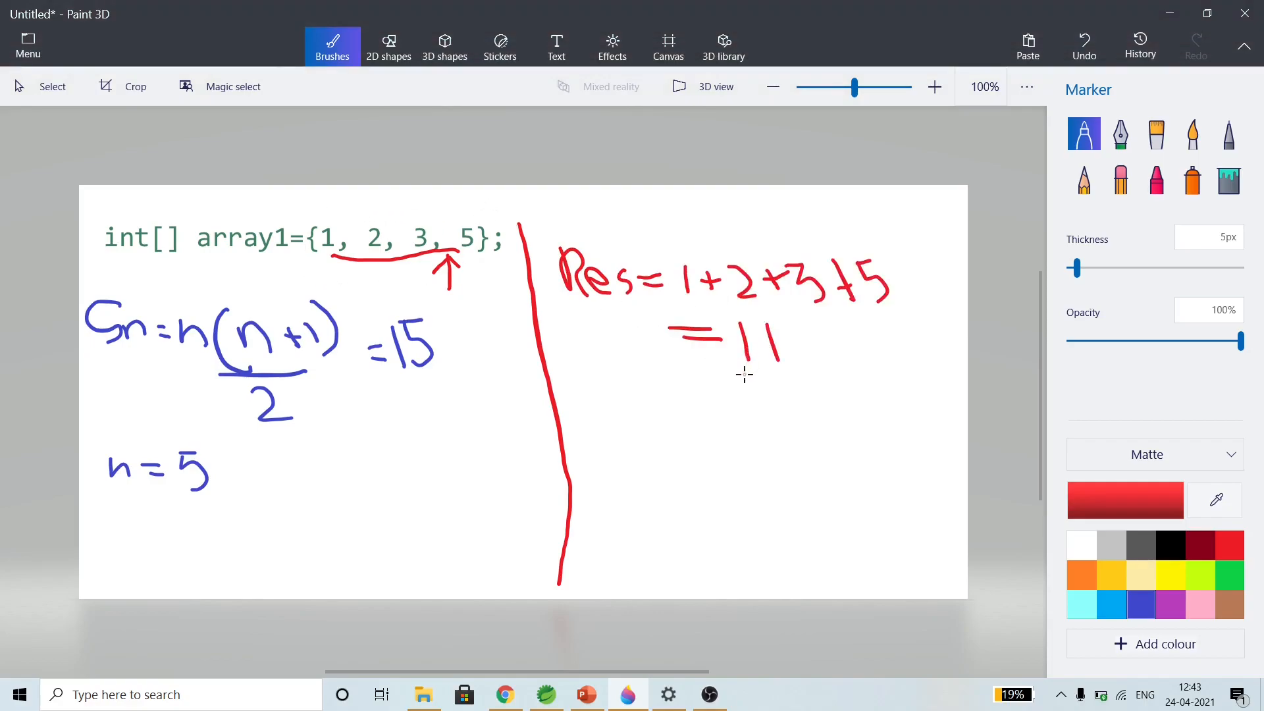
click(1082, 575)
drag(745, 386, 795, 386)
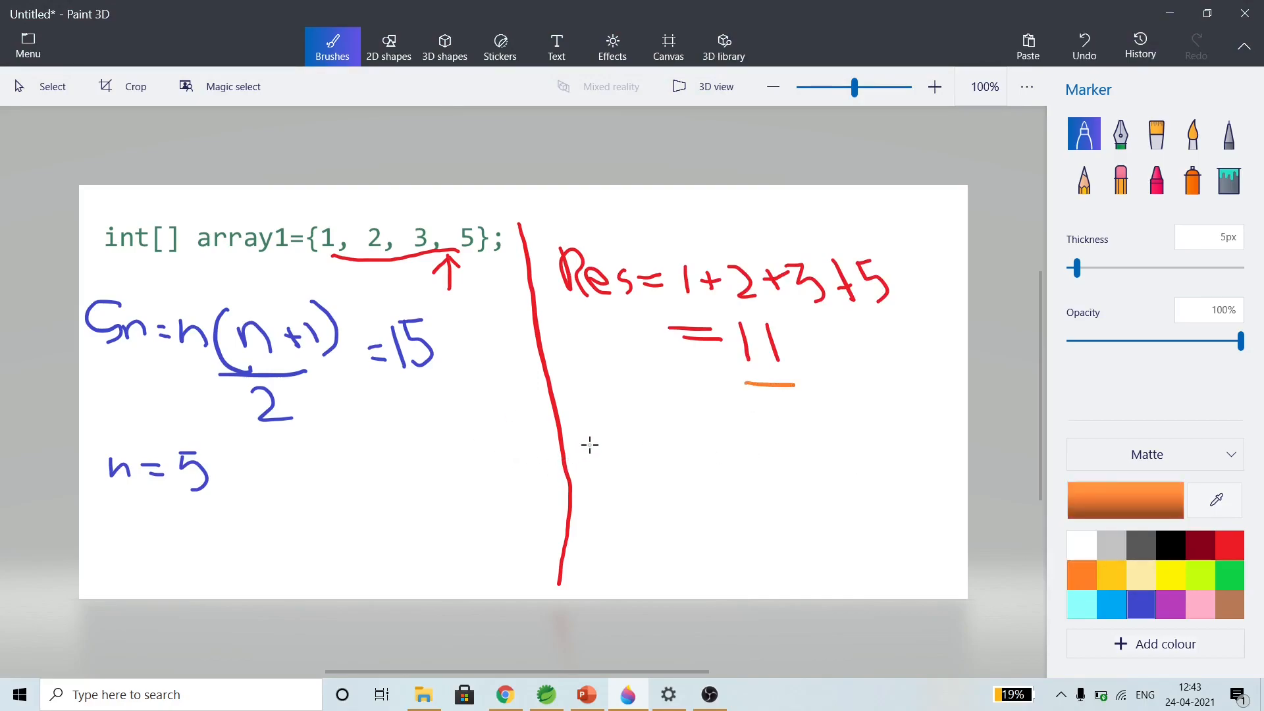
In green, link 15 and 11 with an arrow and write the missing number 4
click(1229, 575)
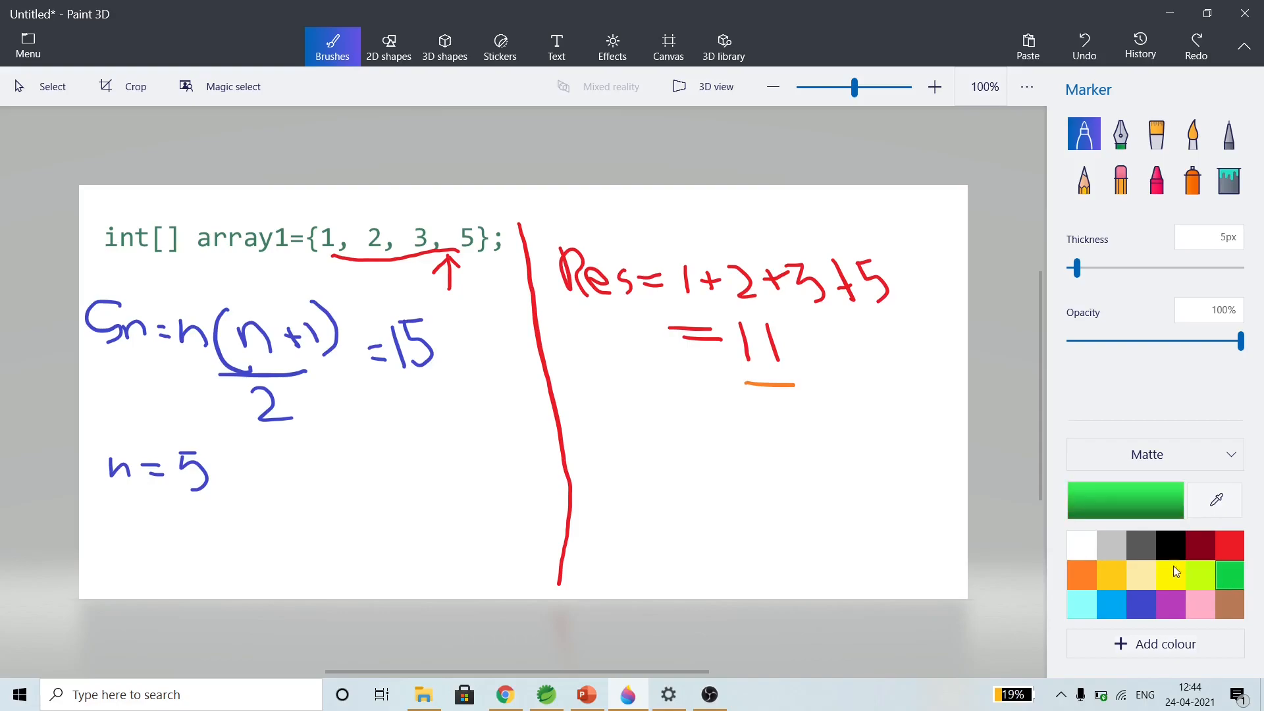
mouse_move(430, 387)
mouse_down()
mouse_move(462, 420)
mouse_move(706, 380)
mouse_move(715, 389)
mouse_up()
mouse_move(422, 381)
mouse_down()
mouse_move(442, 403)
mouse_move(449, 387)
mouse_up()
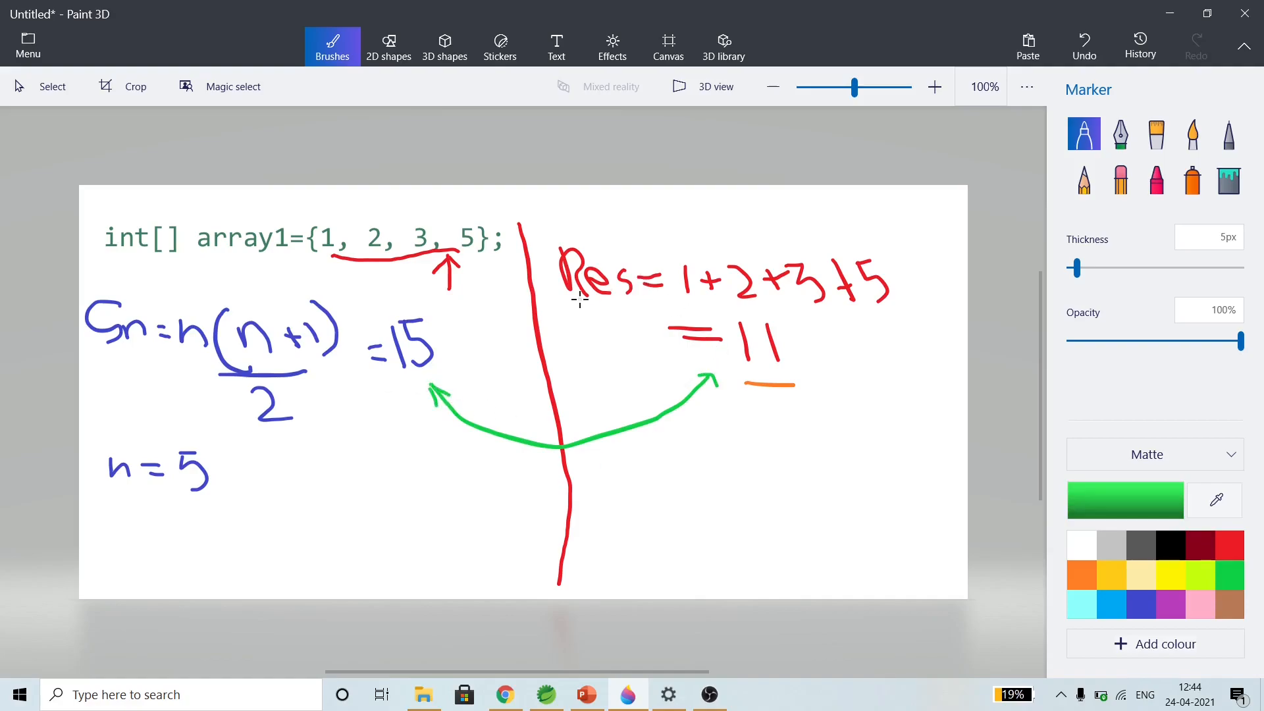
drag(580, 301, 604, 302)
drag(613, 462, 659, 520)
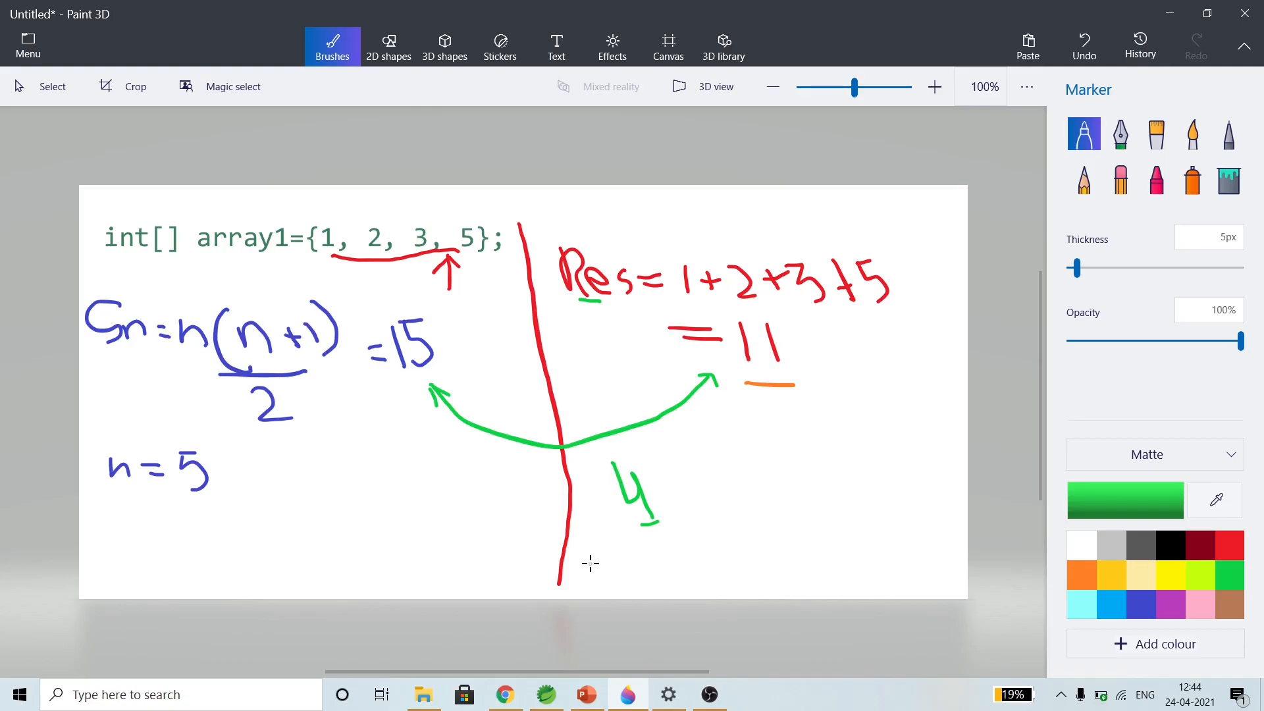
Switch to MissingNumber.java and highlight the array, getMissingNumber call and sum formula
key(alt+Tab)
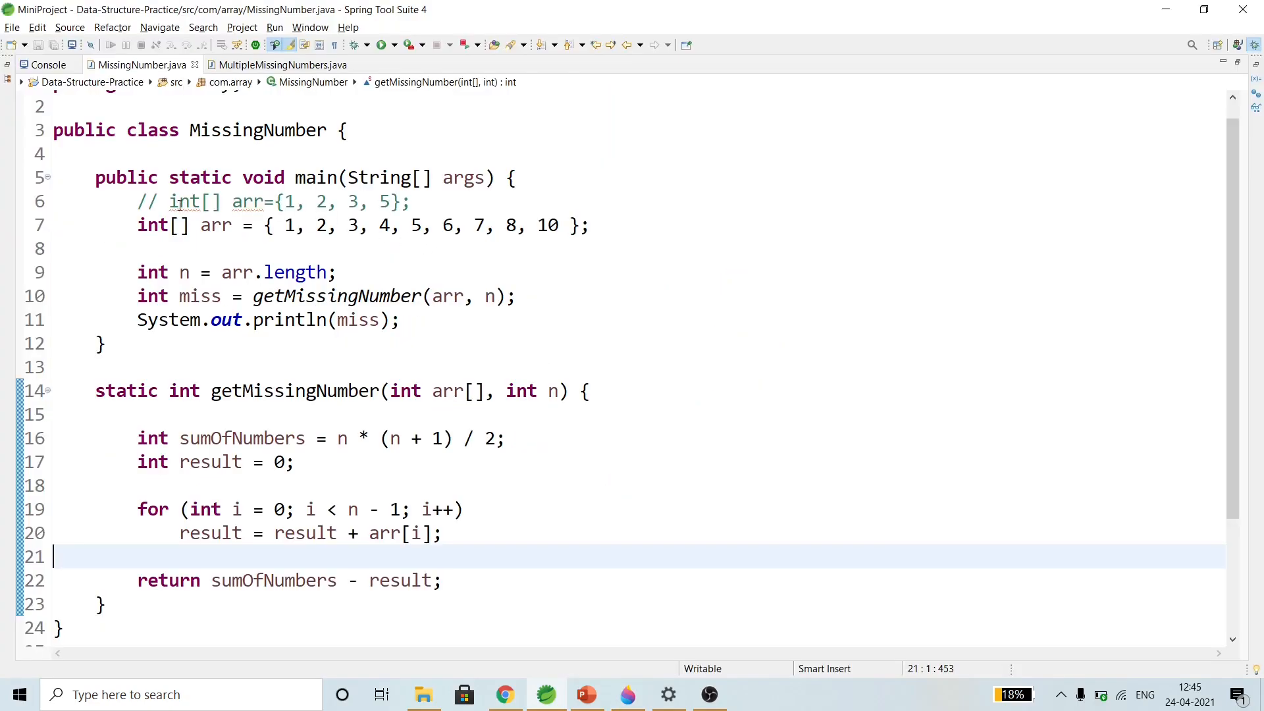
drag(137, 225, 581, 225)
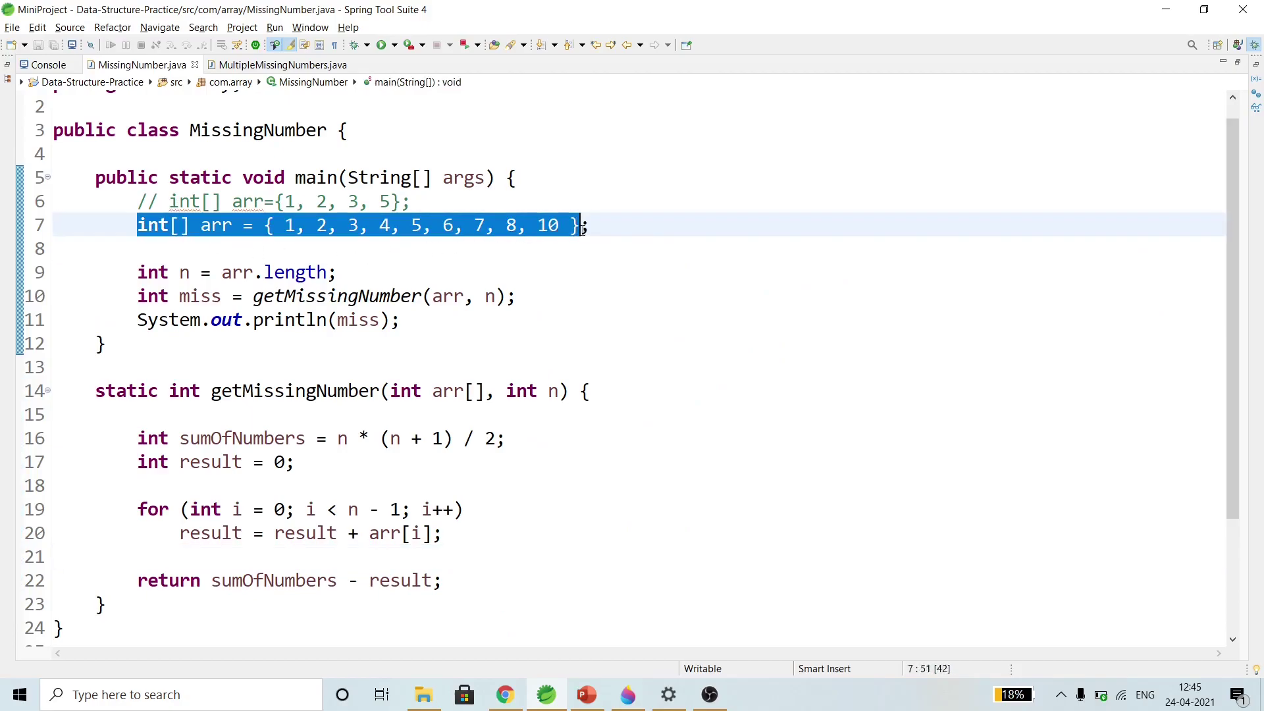
click(540, 226)
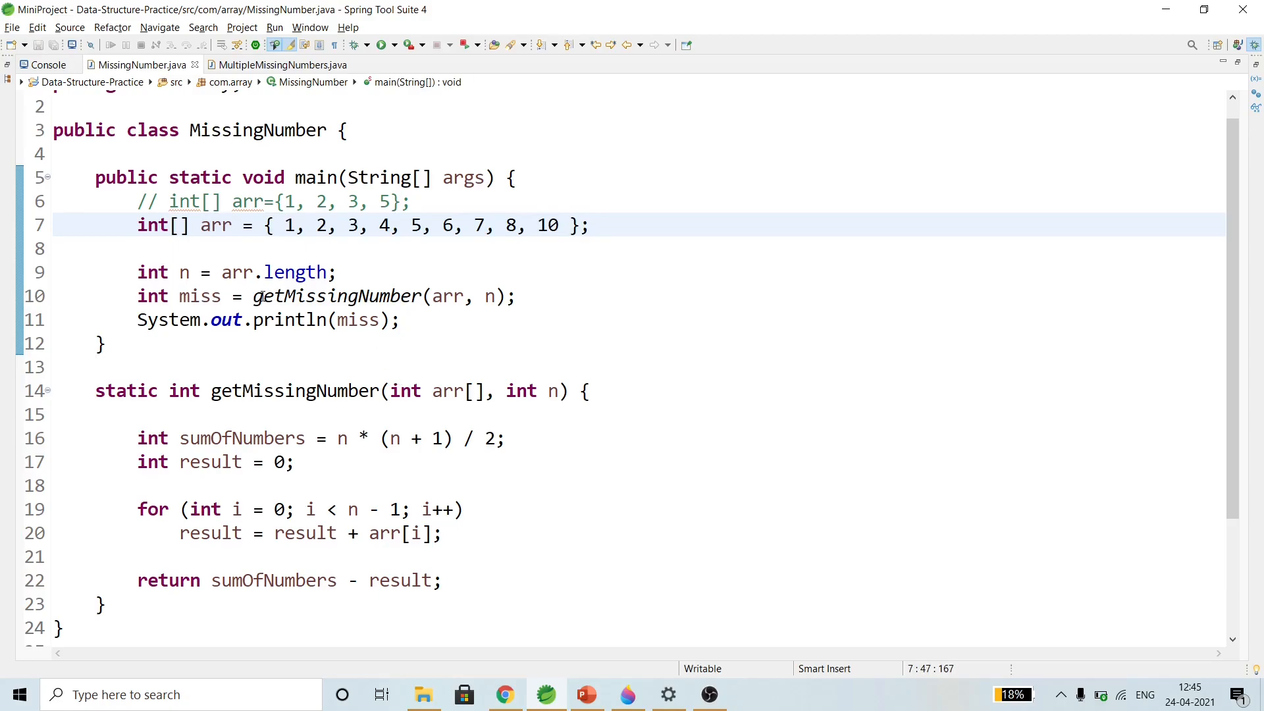
drag(254, 296, 423, 296)
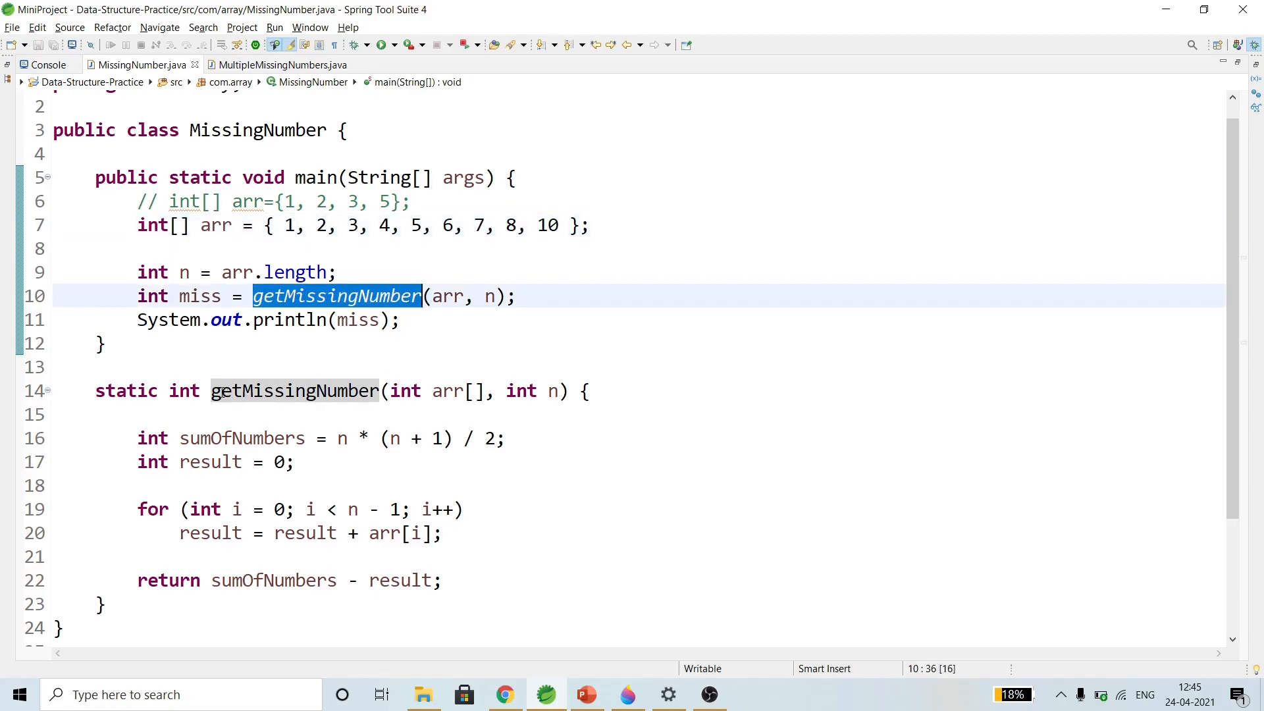
drag(211, 391, 380, 392)
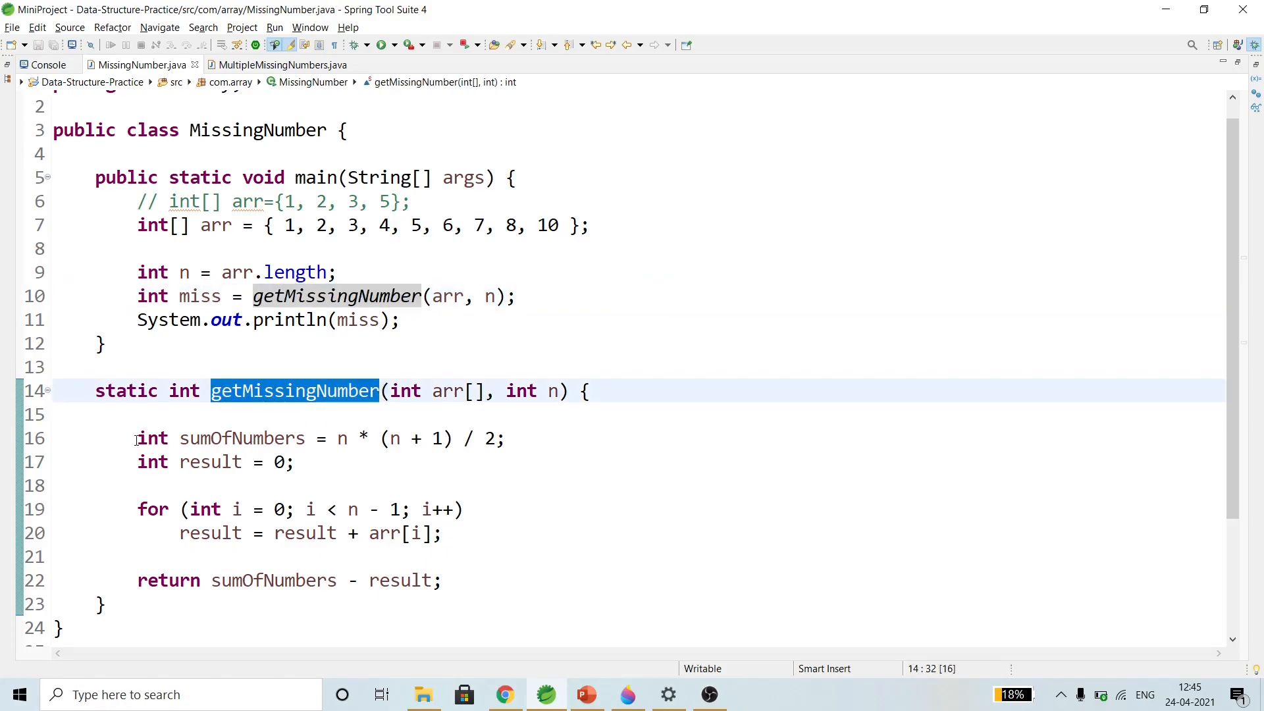
drag(137, 439, 519, 447)
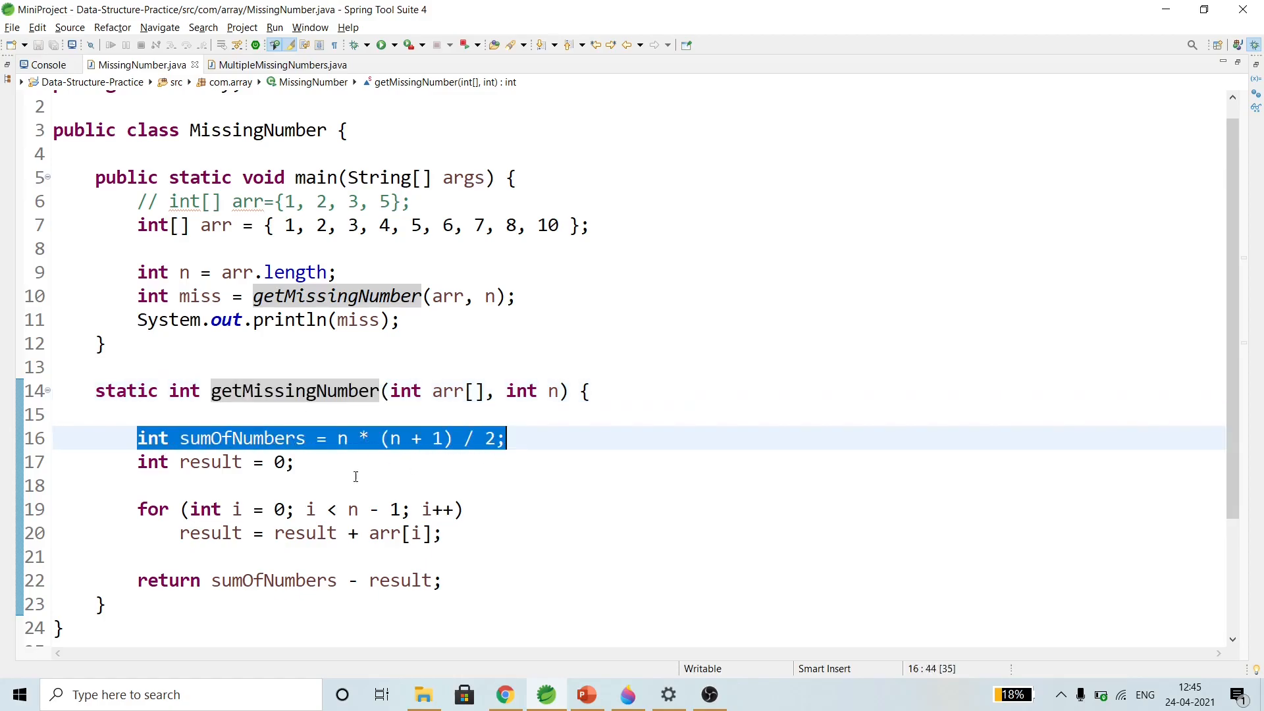
click(266, 462)
Highlight the result variable, the summing loop and the returned sumOfNumbers - result
double_click(198, 458)
scroll(206, 460, down, 1)
double_click(209, 495)
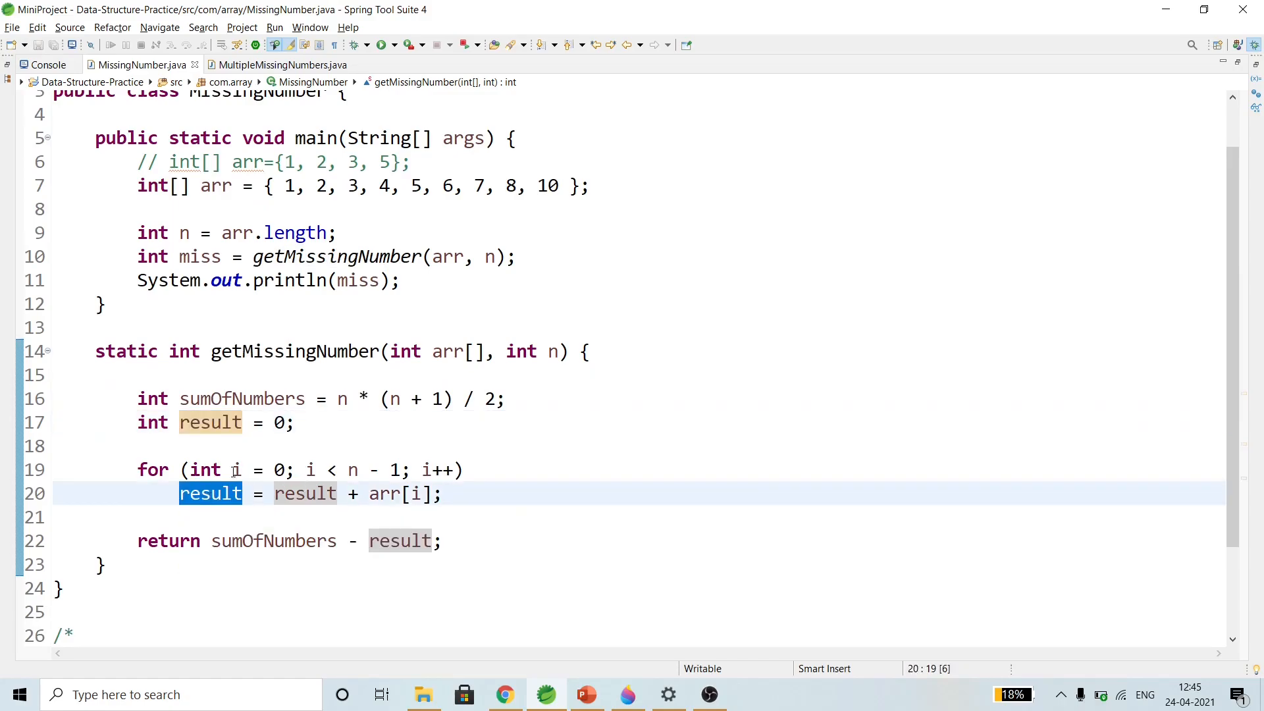
drag(233, 470, 446, 471)
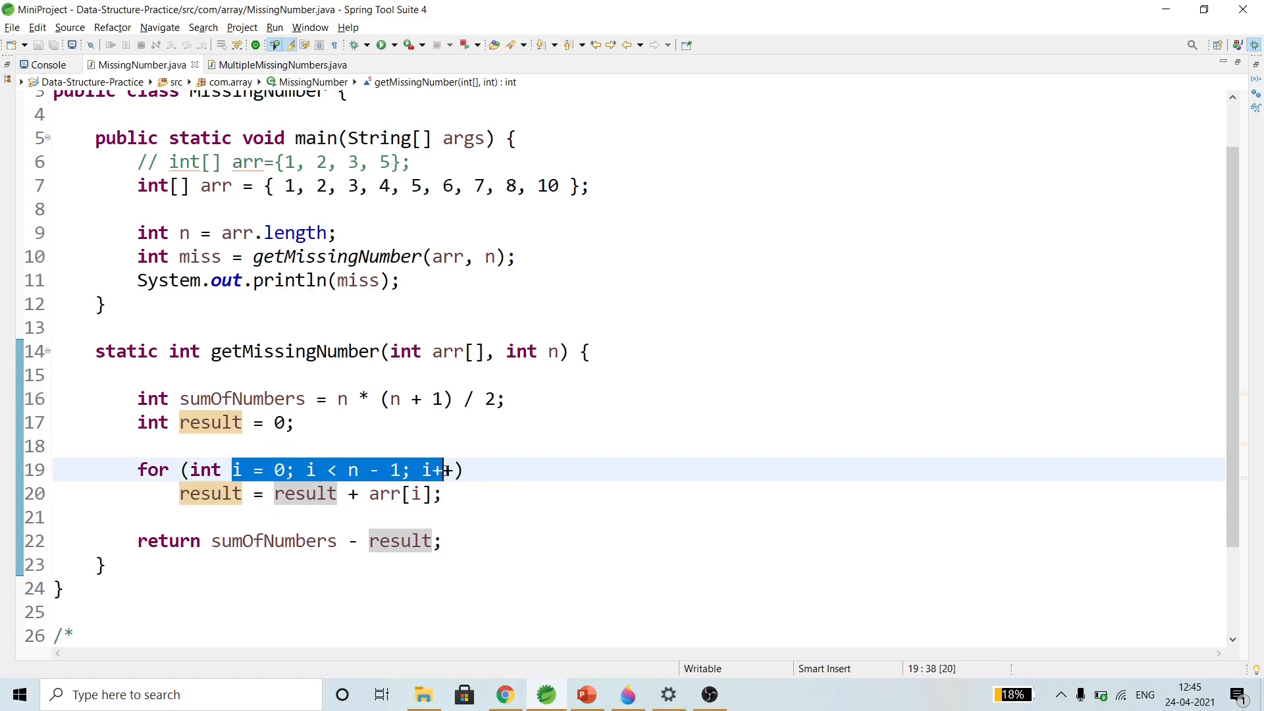
drag(274, 494, 445, 494)
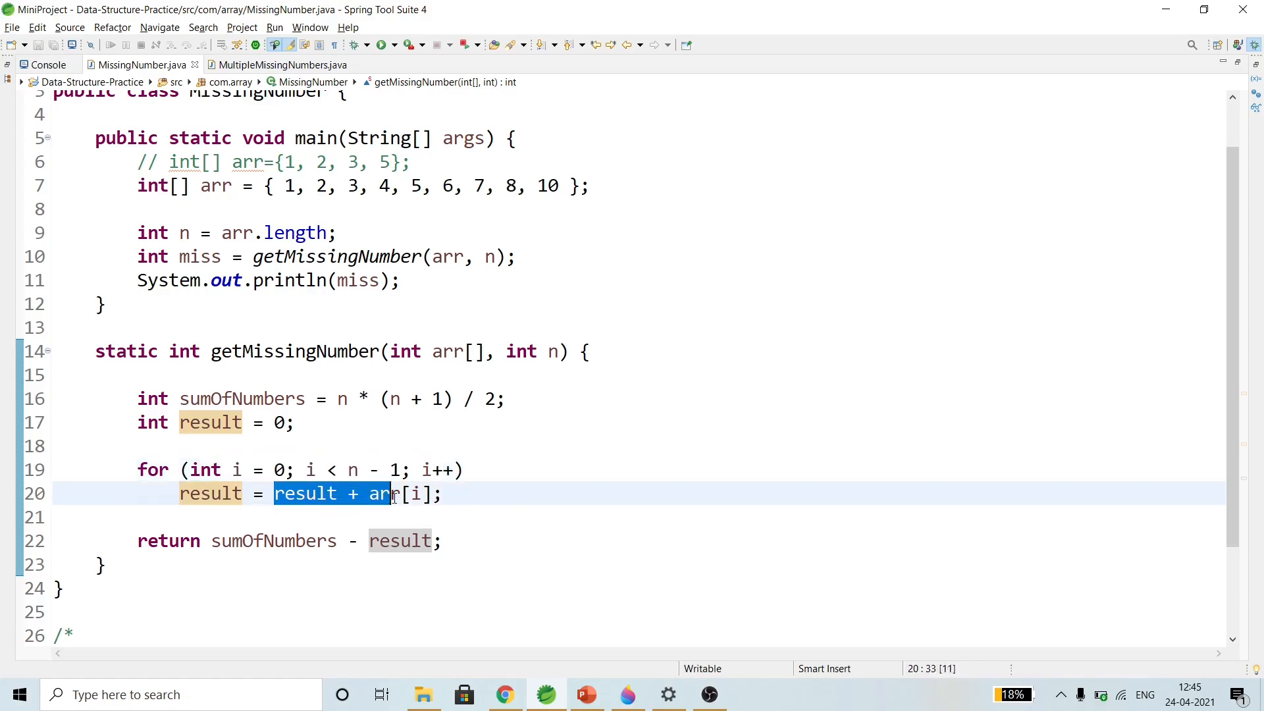
double_click(210, 494)
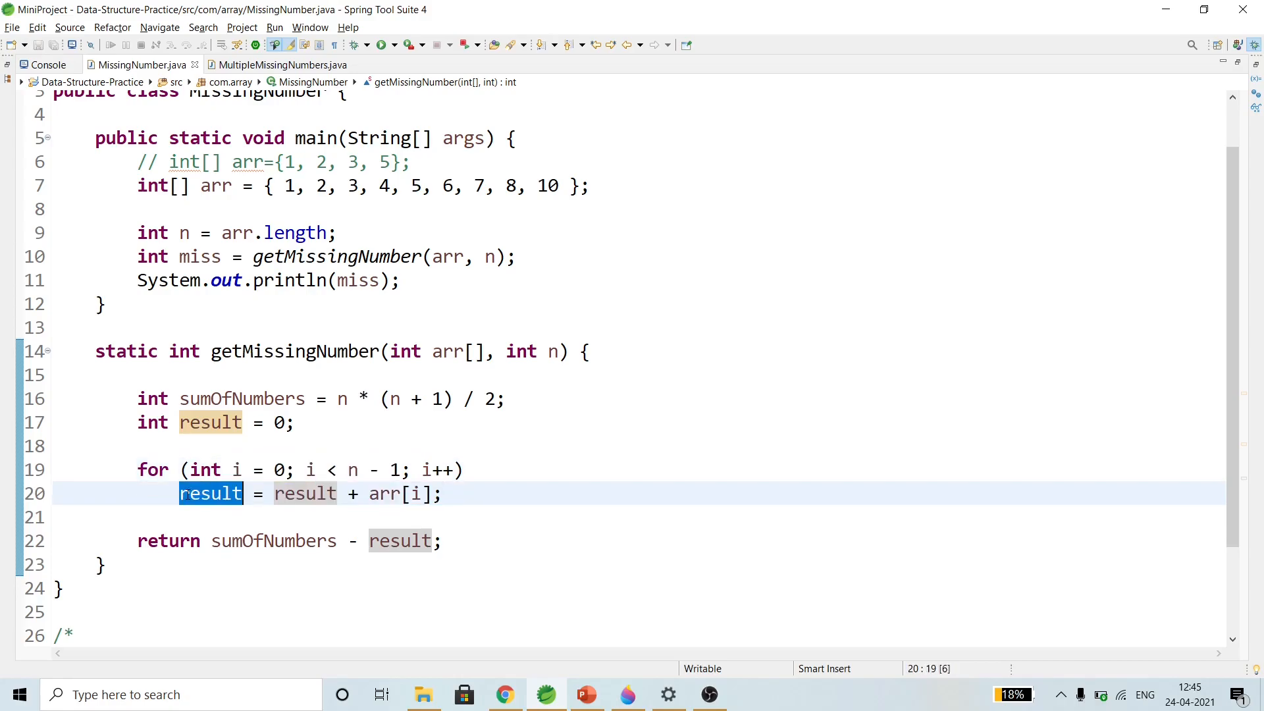
scroll(793, 536, down, 1)
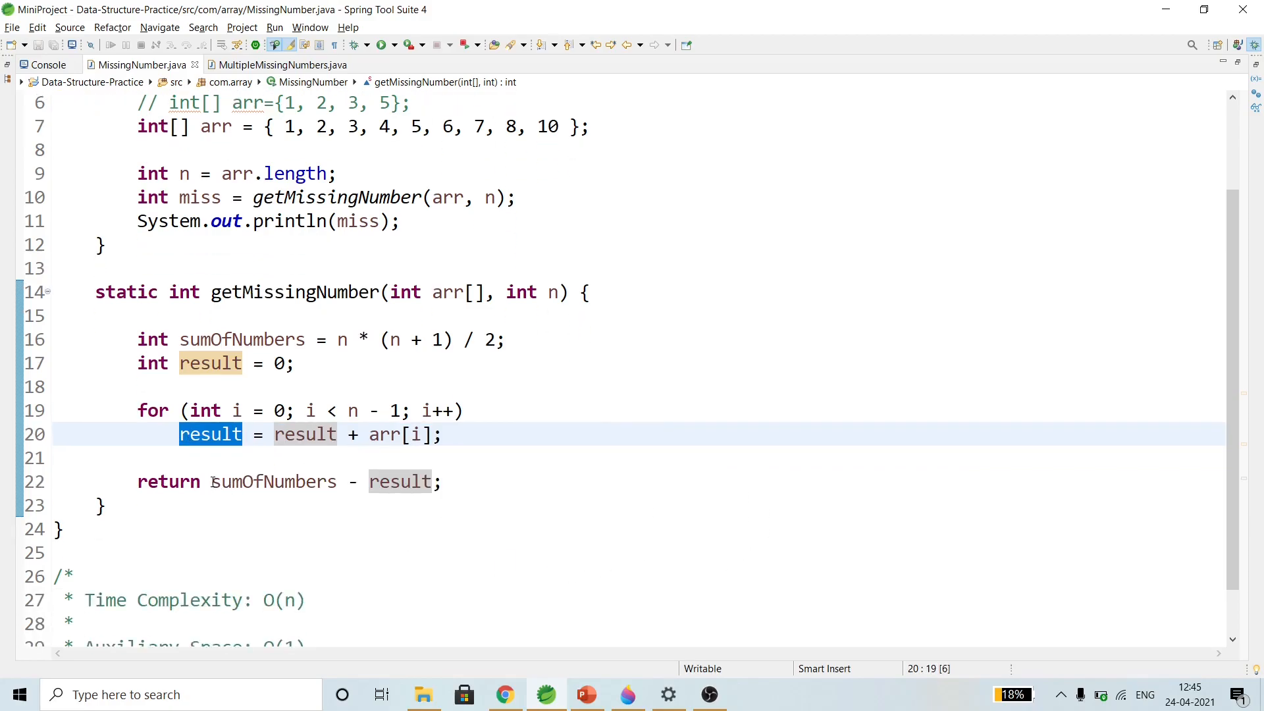
drag(211, 481, 440, 482)
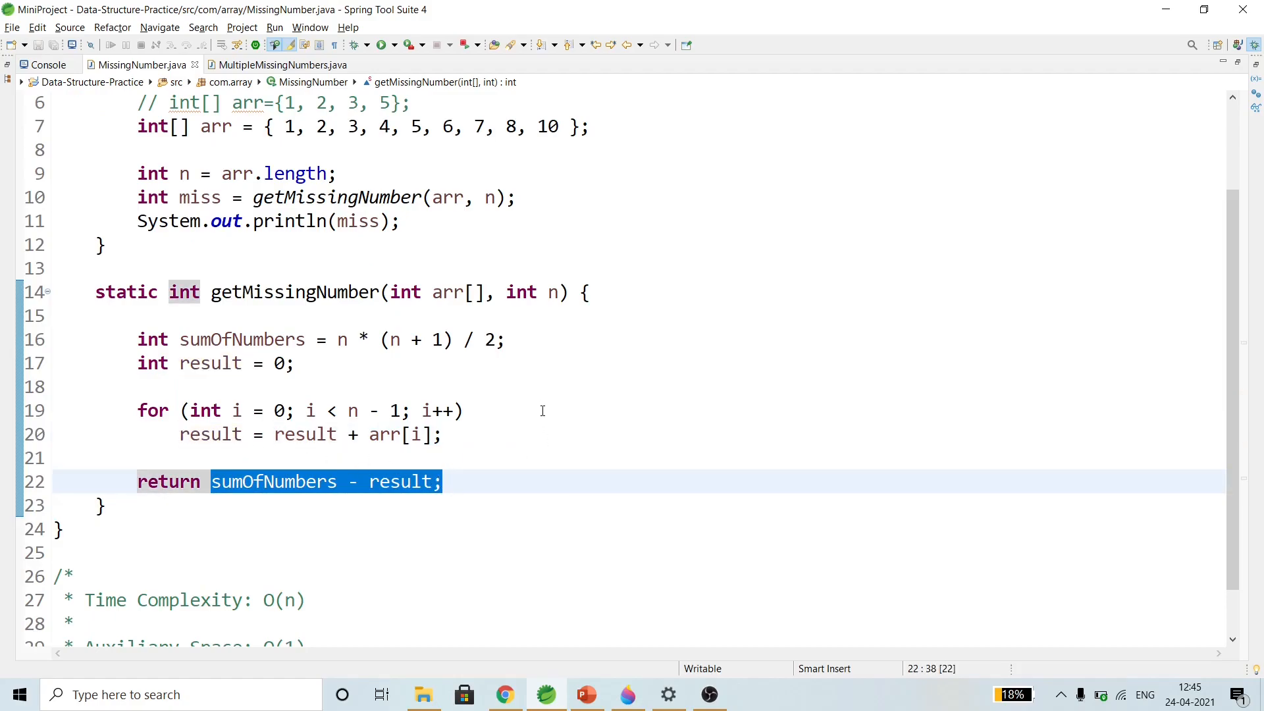
Run MissingNumber, check the printed output 9 and return to the source
click(382, 44)
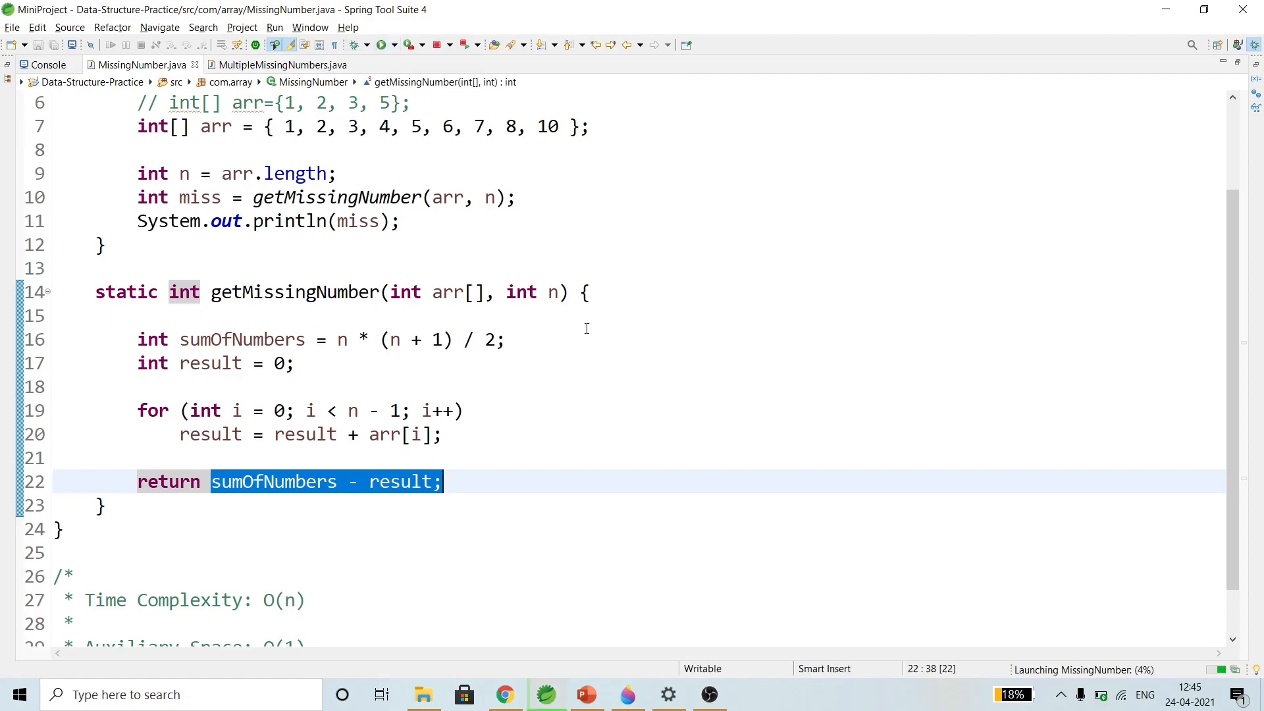
double_click(24, 100)
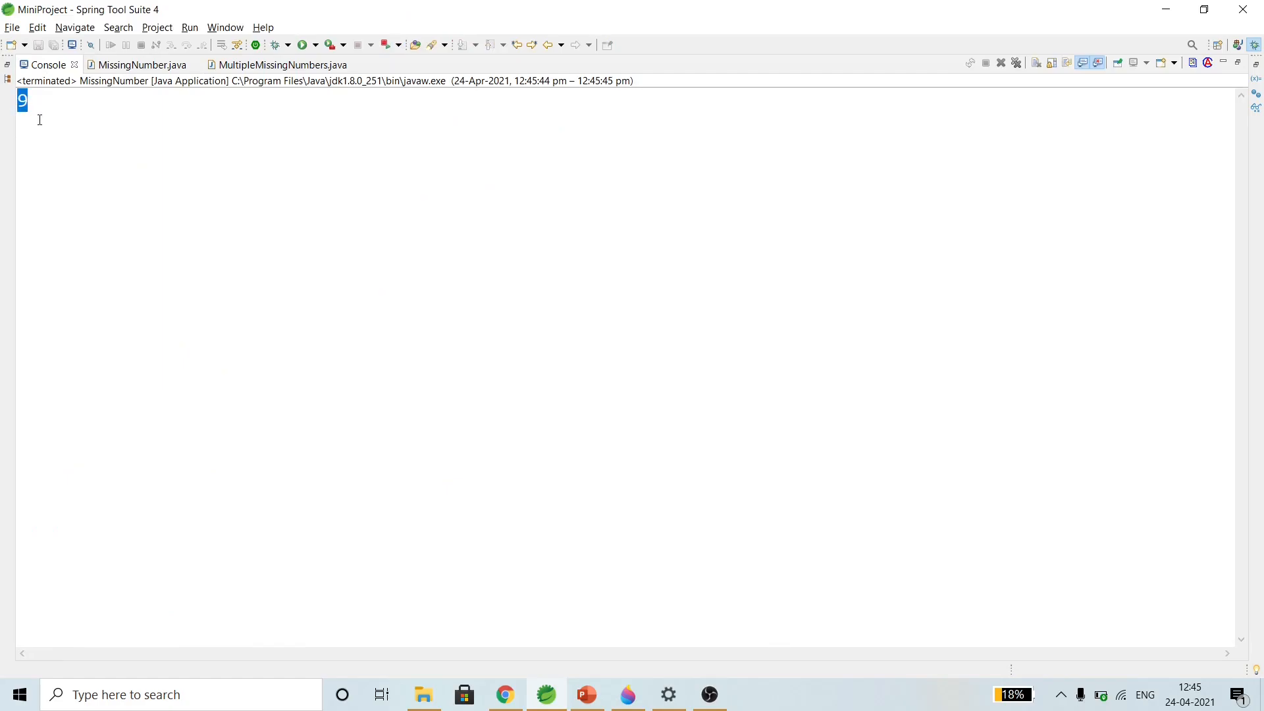
click(141, 64)
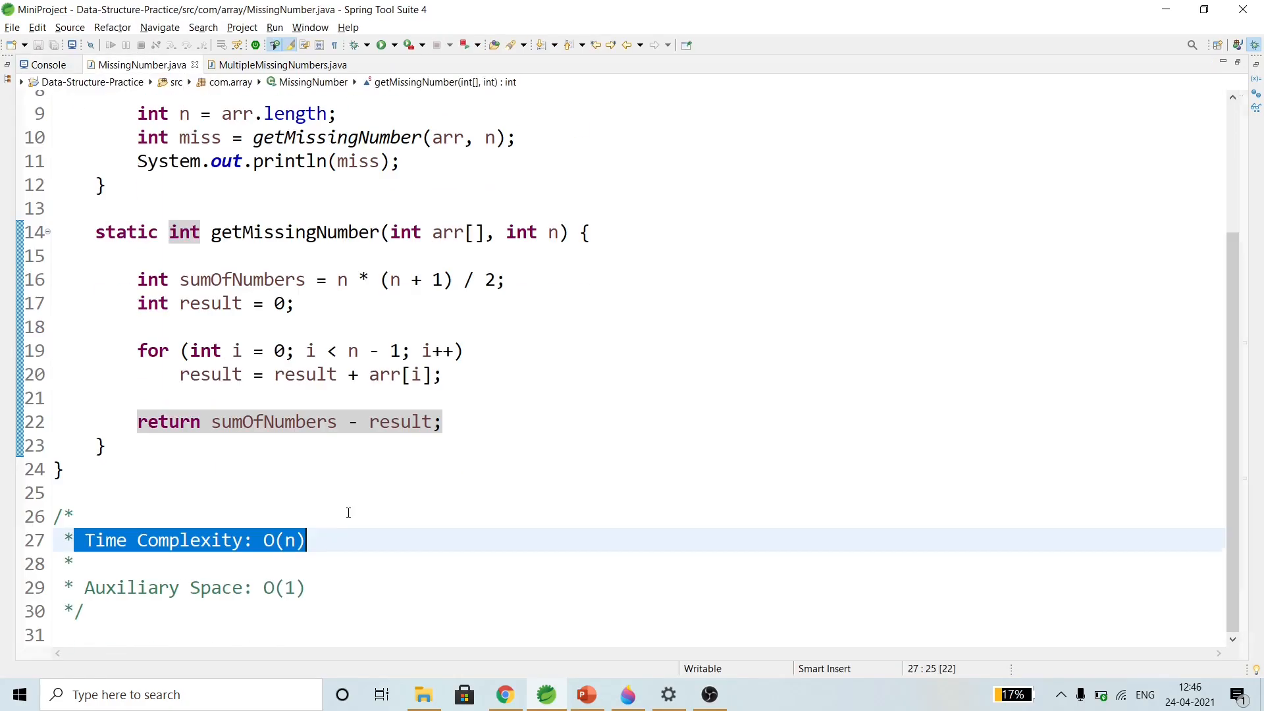
click(372, 469)
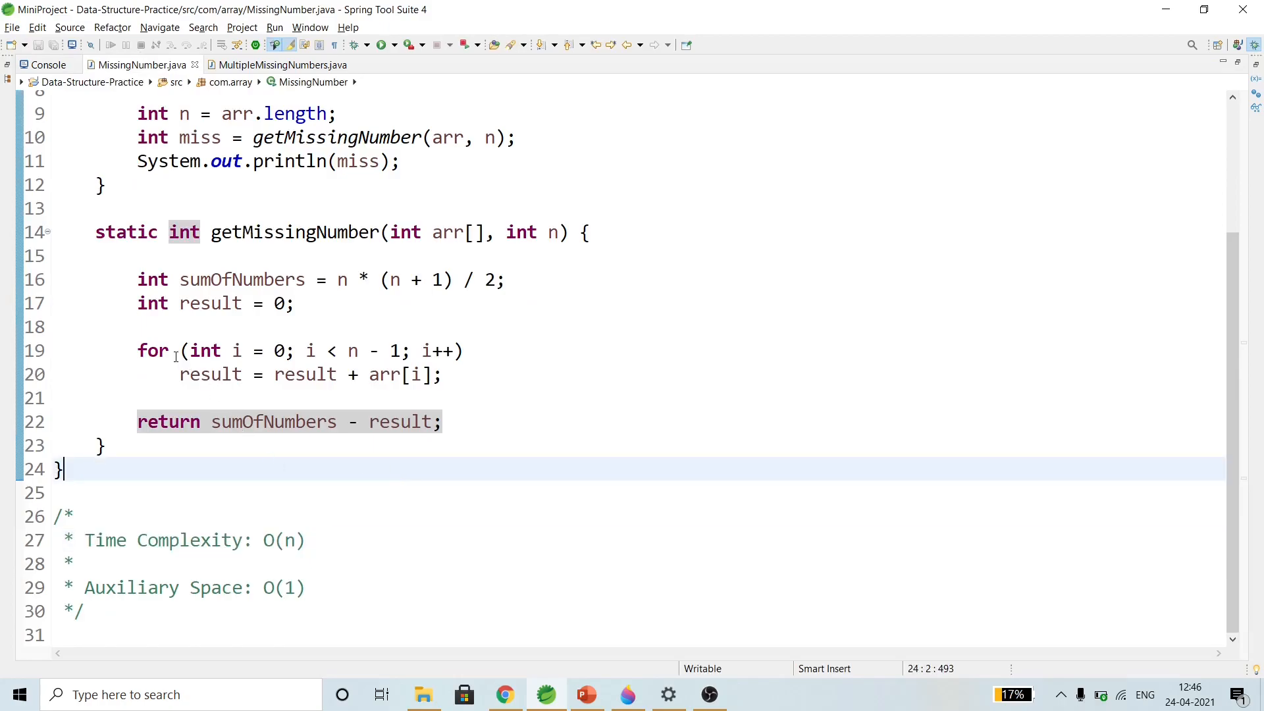
Highlight the summing loop and the Time Complexity O(n) and Auxiliary Space O(1) notes
mouse_move(138, 351)
mouse_down()
mouse_move(396, 375)
mouse_move(462, 350)
mouse_up()
drag(85, 540, 312, 540)
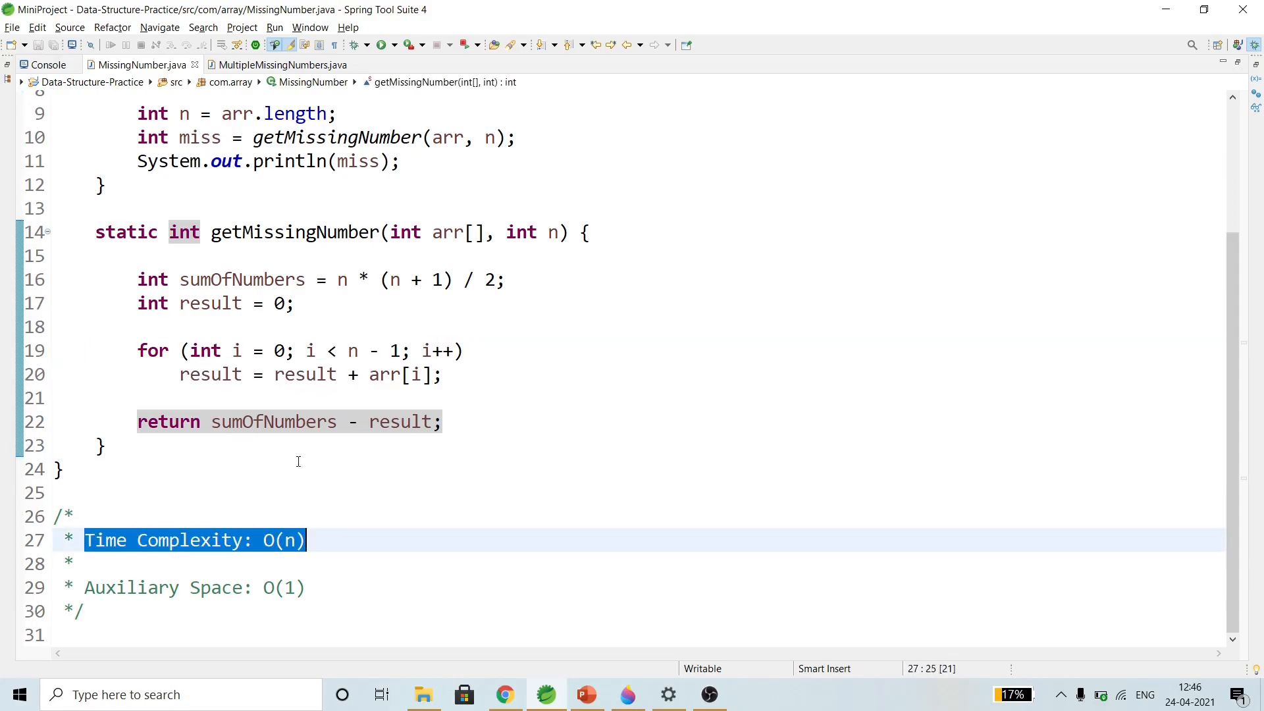
click(85, 588)
drag(85, 587, 308, 587)
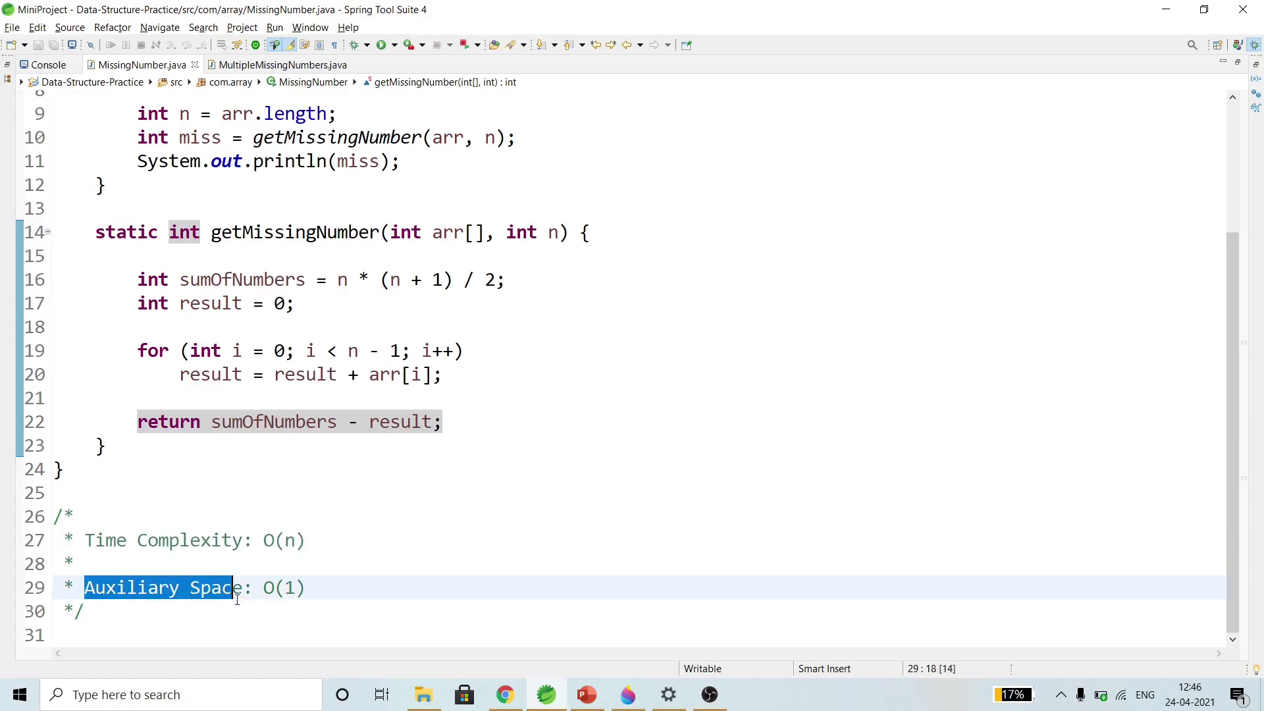
click(317, 587)
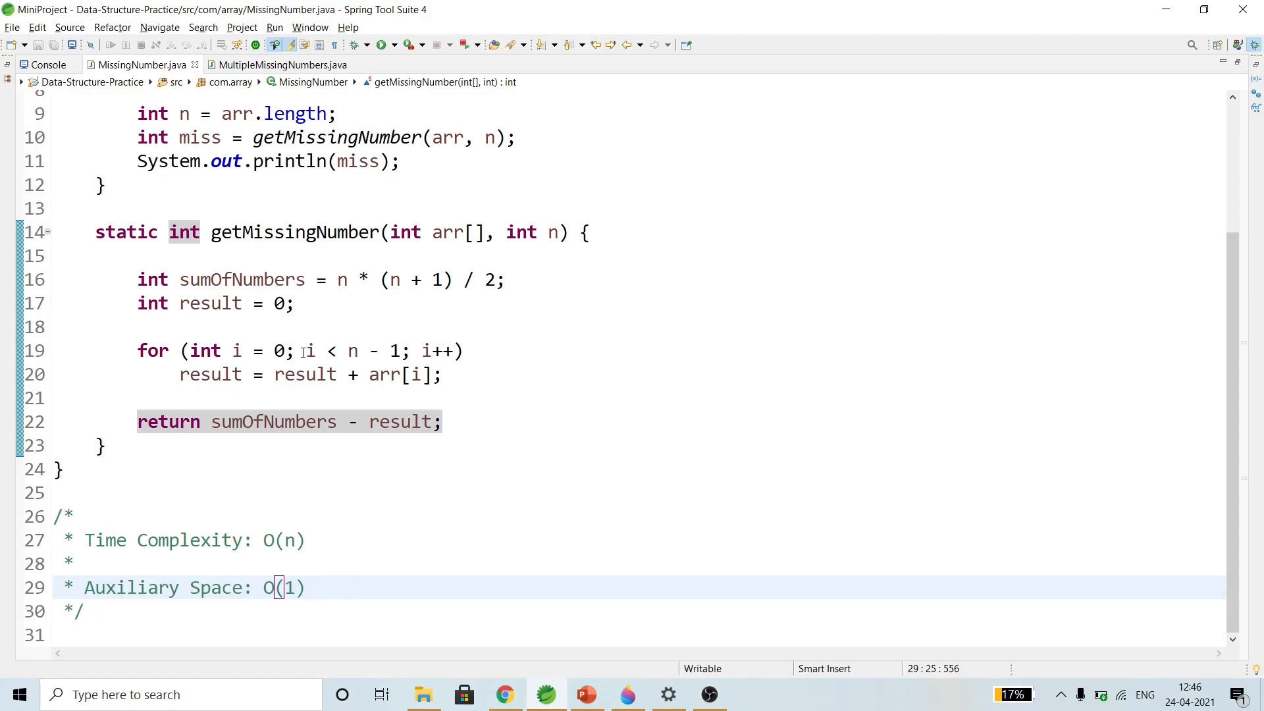
scroll(326, 310, up, 2)
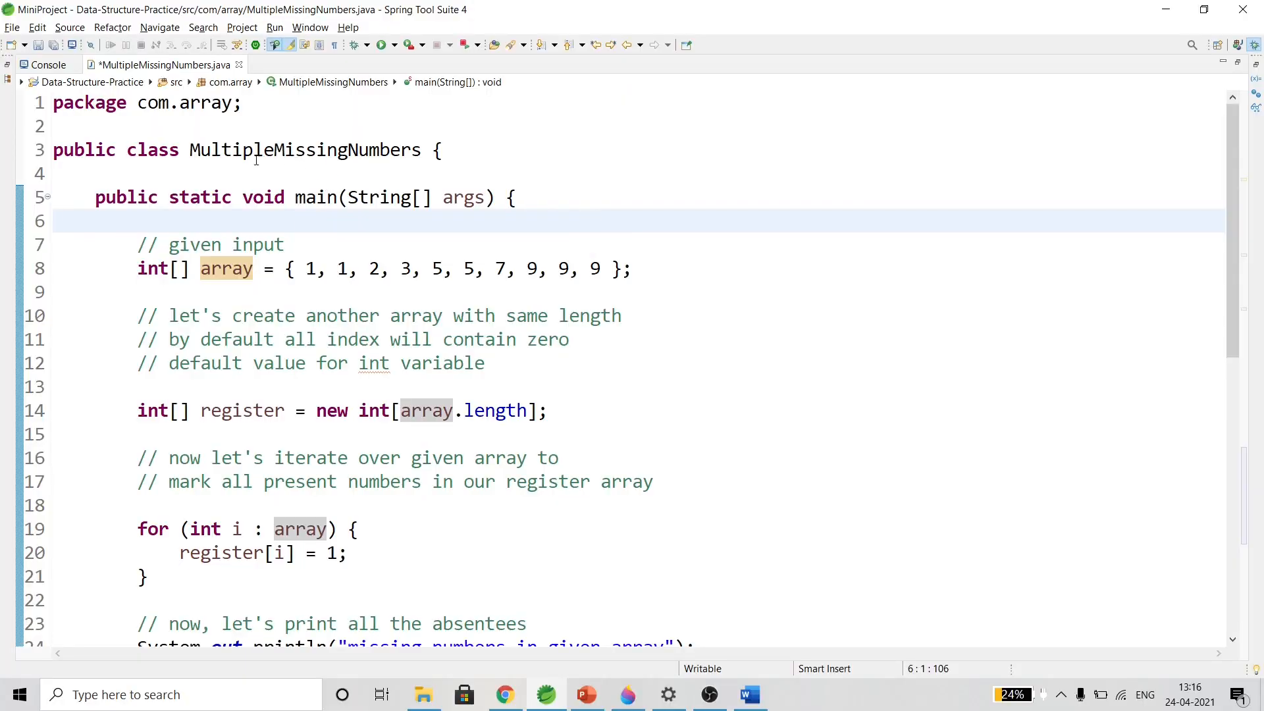
Highlight the MultipleMissingNumbers class, main method, input array and register array creation
double_click(327, 149)
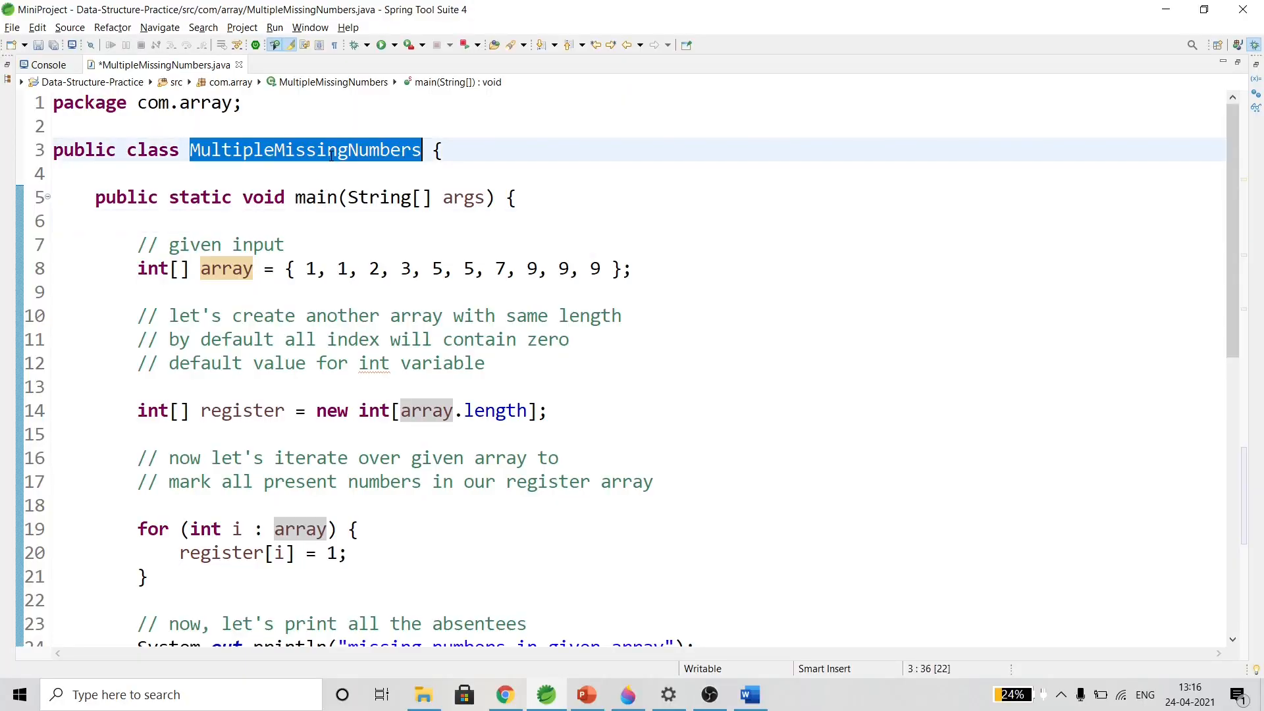
double_click(317, 198)
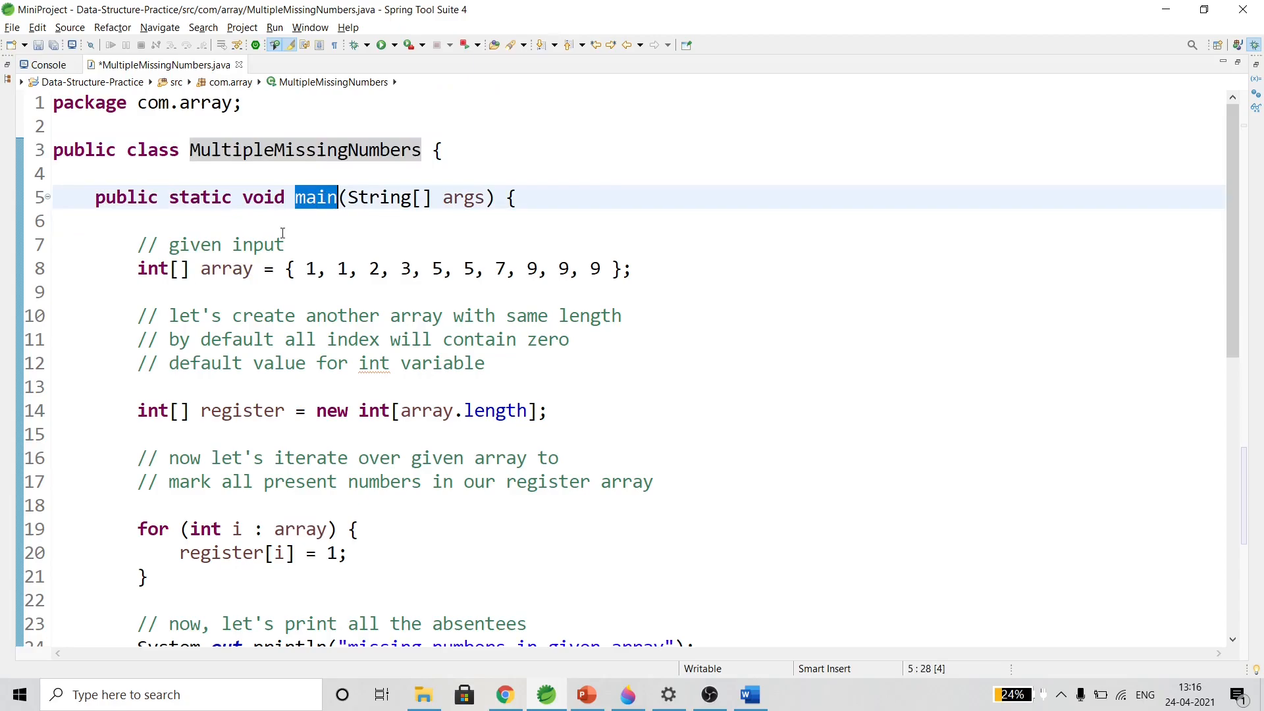
drag(136, 268, 639, 271)
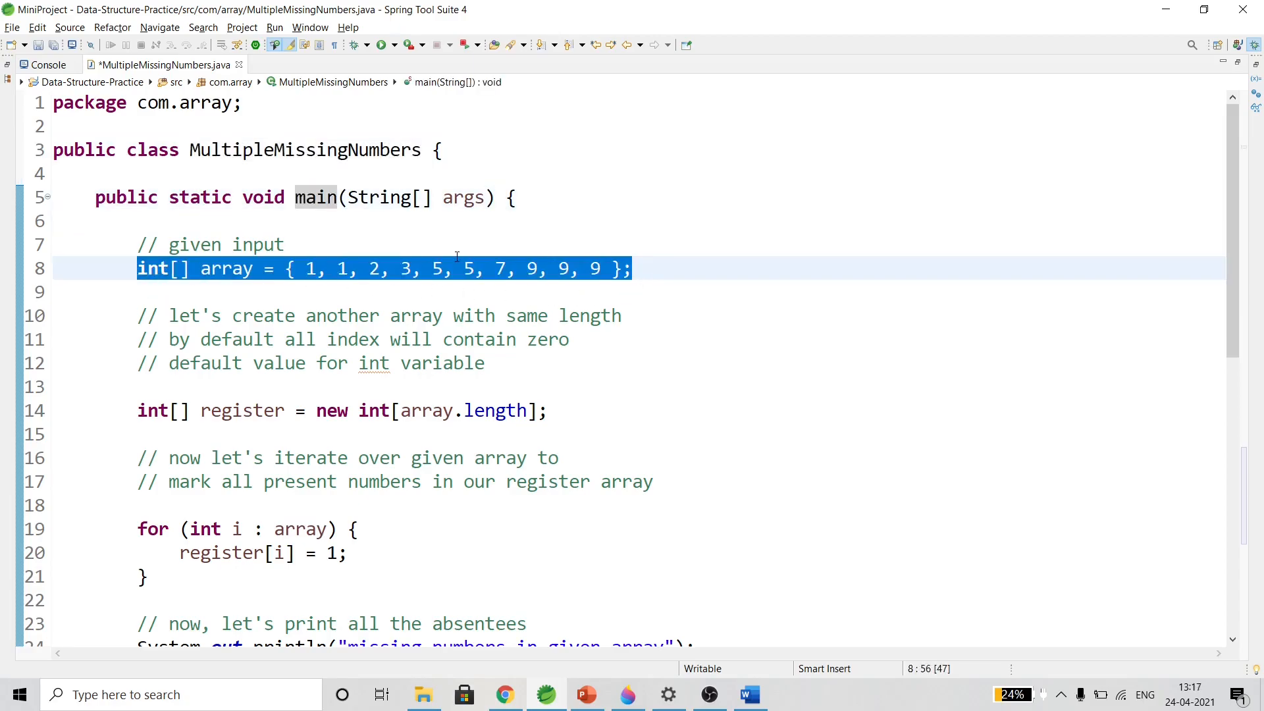
scroll(556, 287, down, 1)
scroll(494, 325, down, 3)
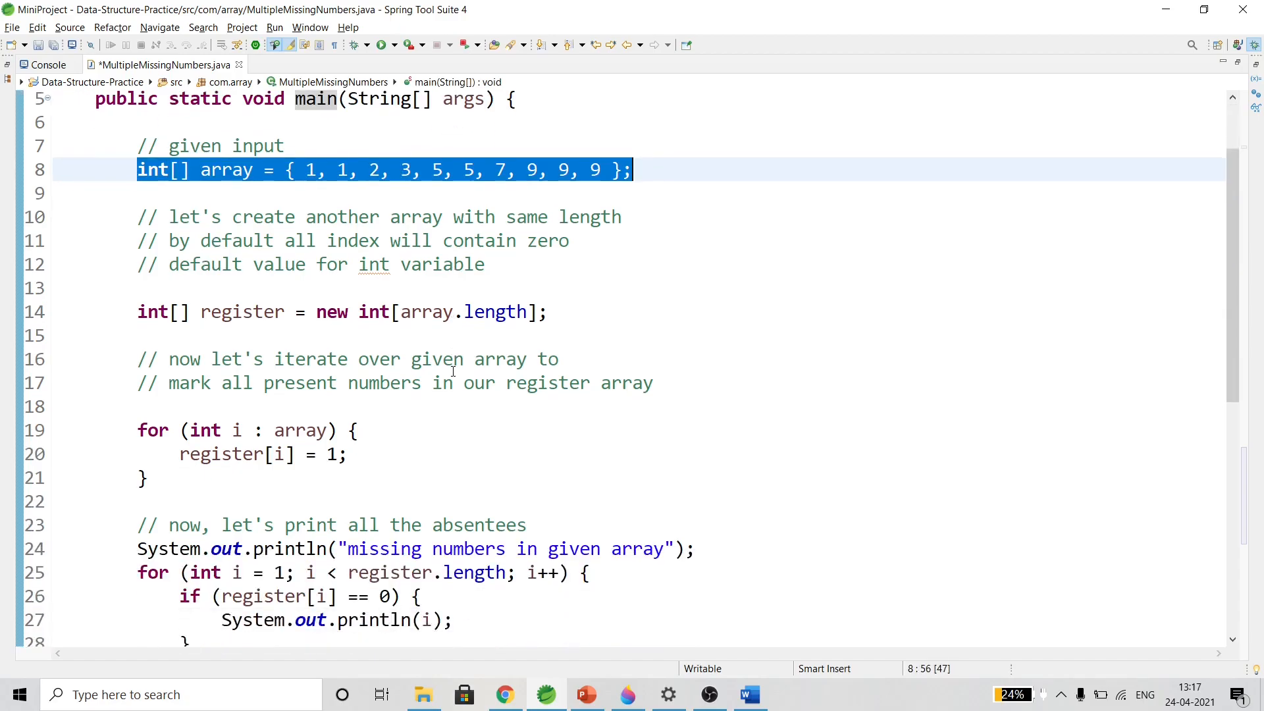
double_click(245, 312)
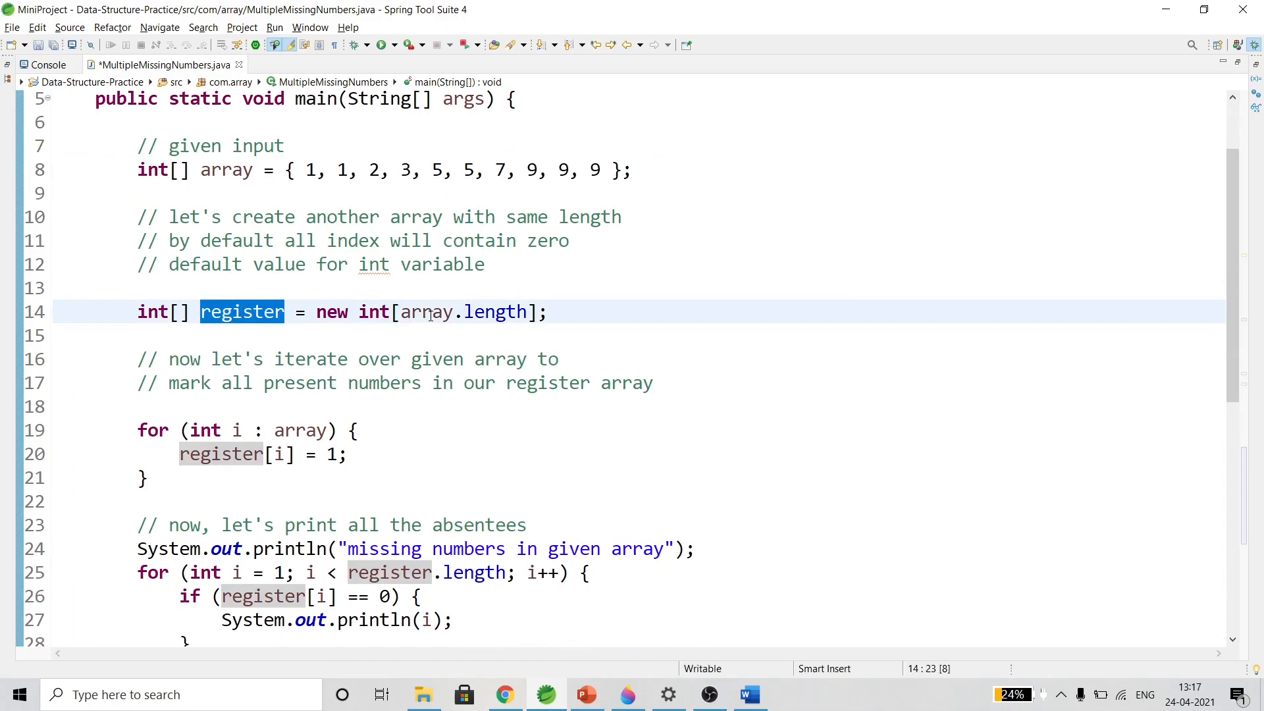
drag(550, 312, 324, 312)
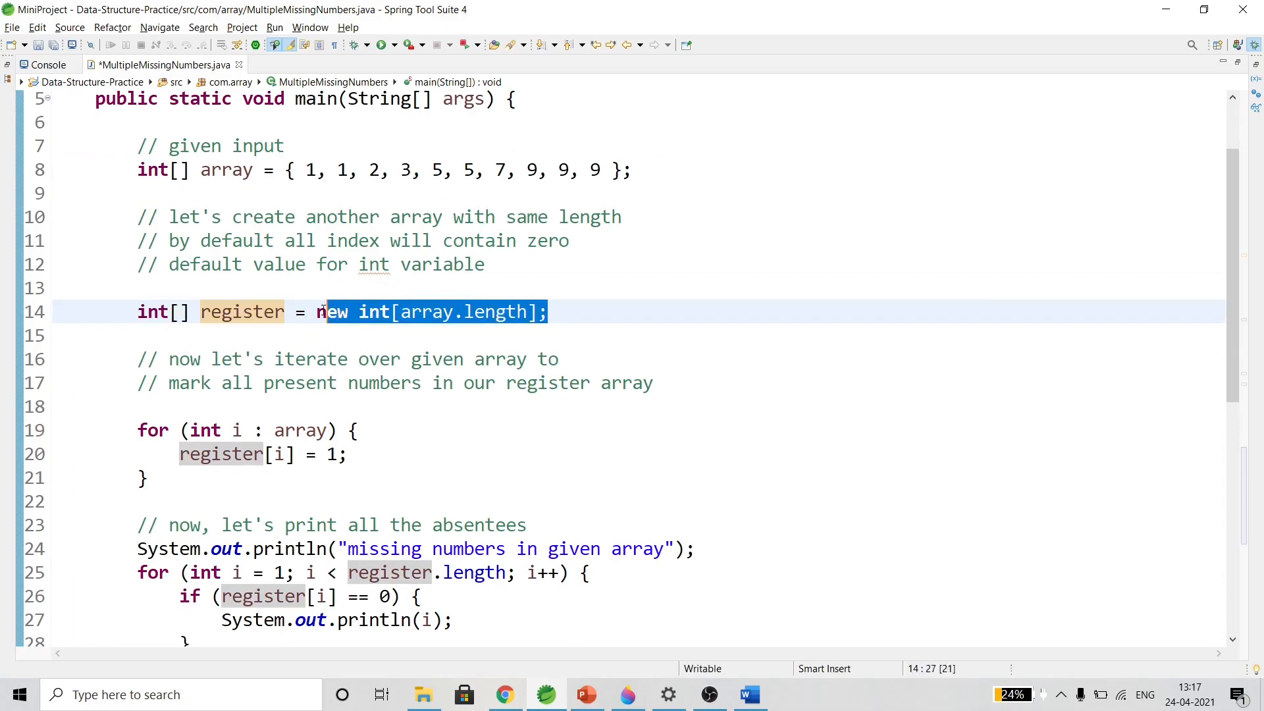
scroll(370, 348, down, 1)
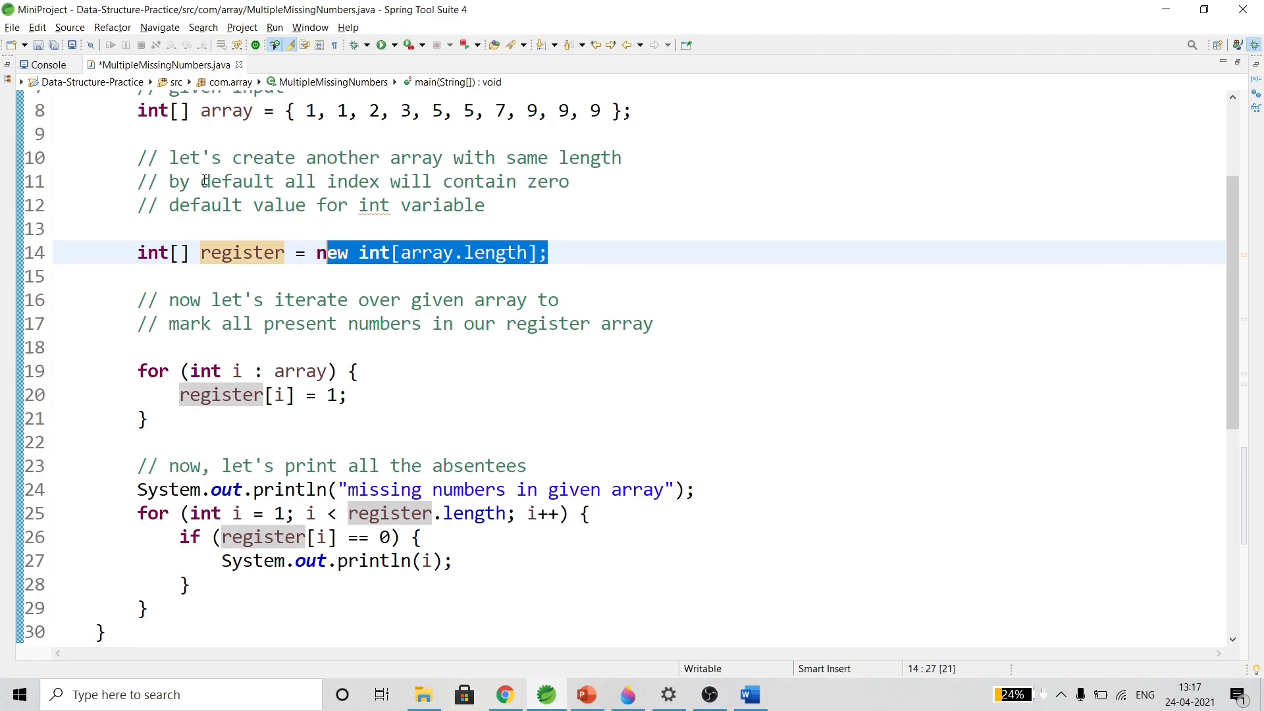
Highlight the default-zero comment, the marking statement, the unmarked check and the print statement
drag(200, 181, 378, 181)
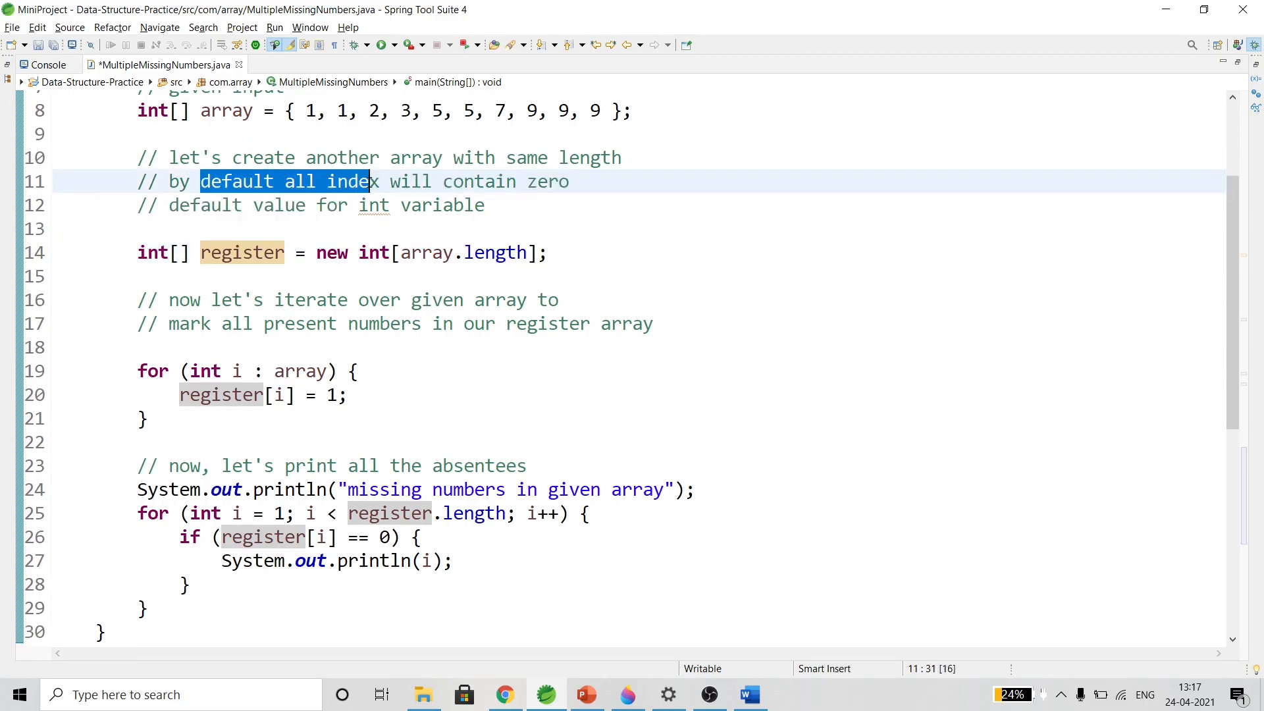
drag(570, 181, 527, 181)
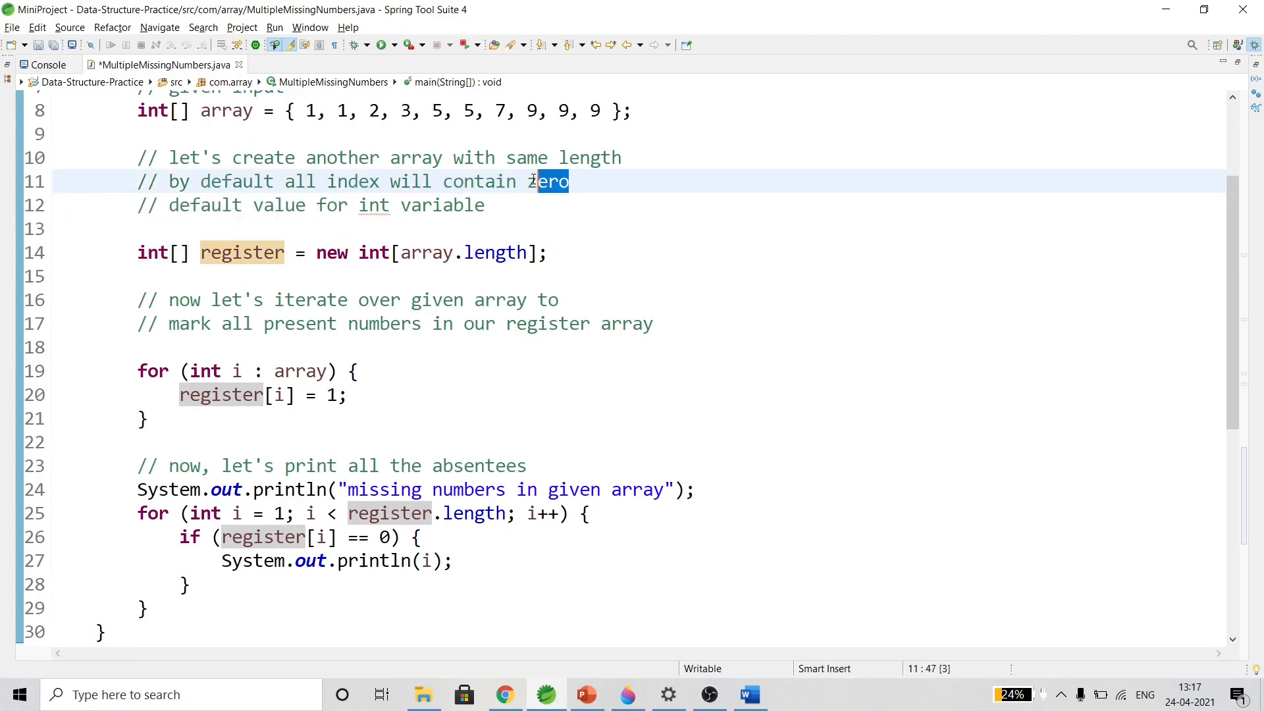
scroll(393, 284, down, 3)
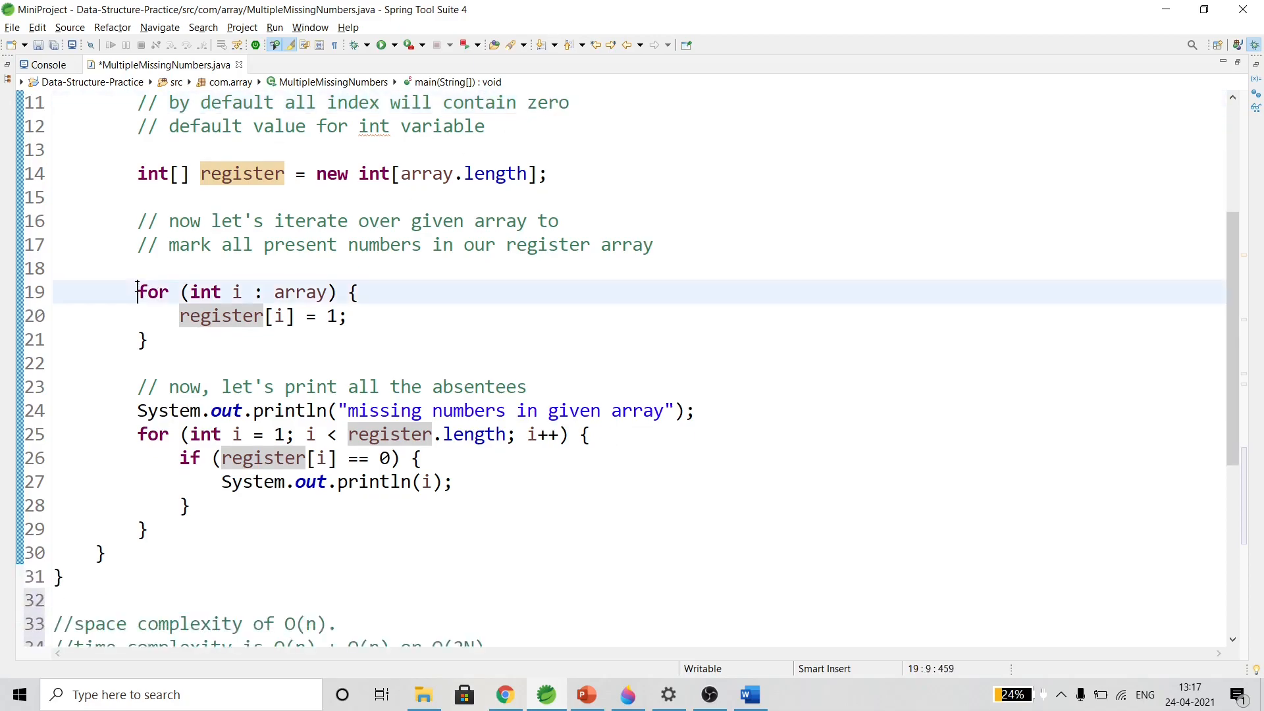
drag(138, 293, 329, 292)
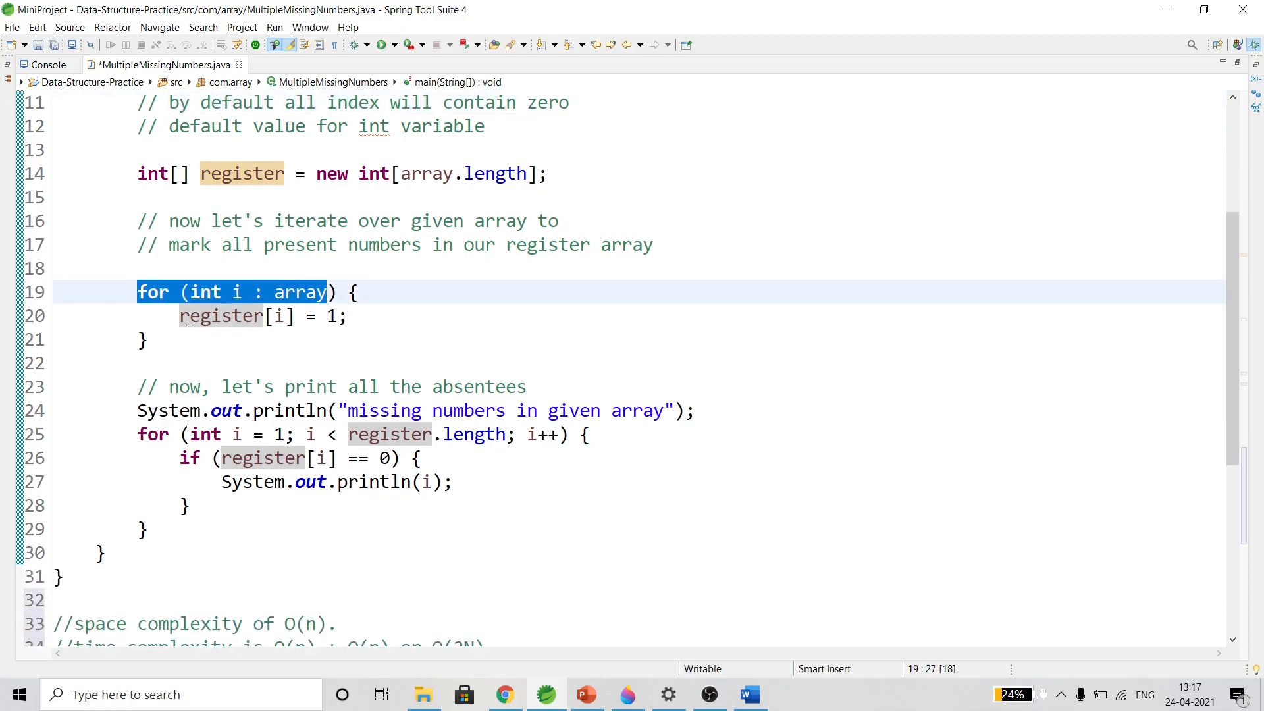
drag(180, 316, 348, 316)
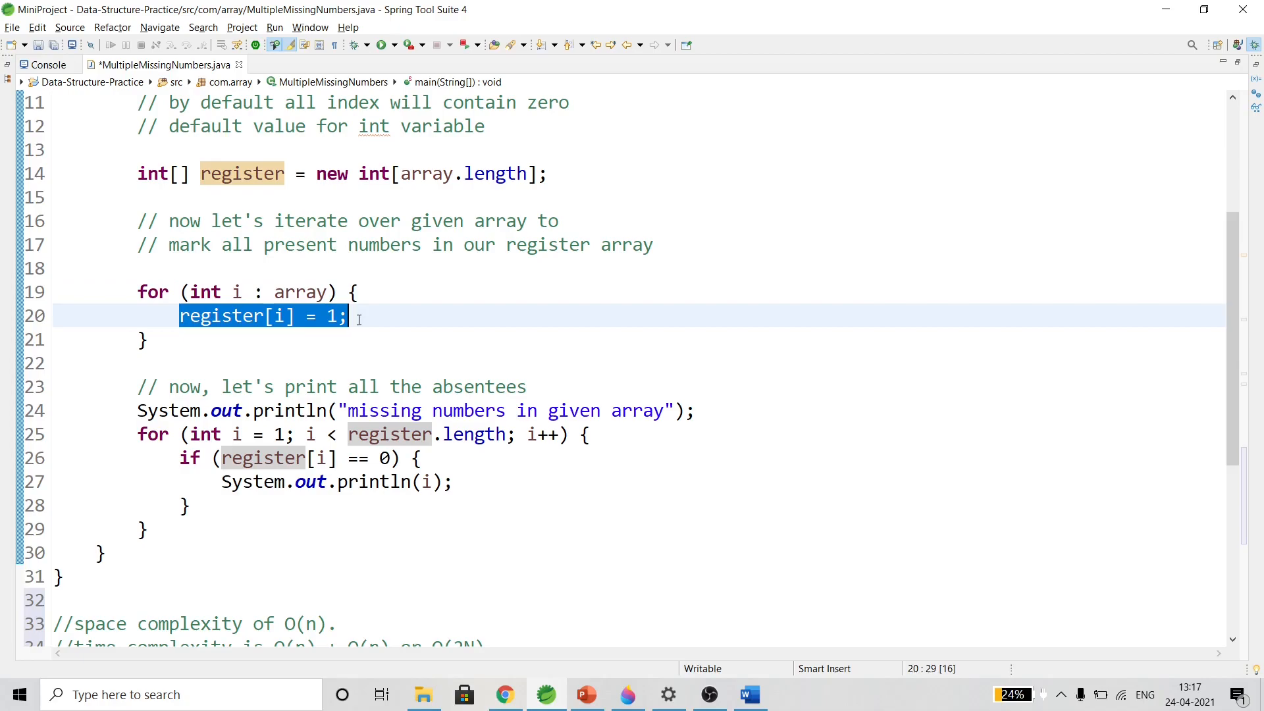
scroll(359, 316, down, 1)
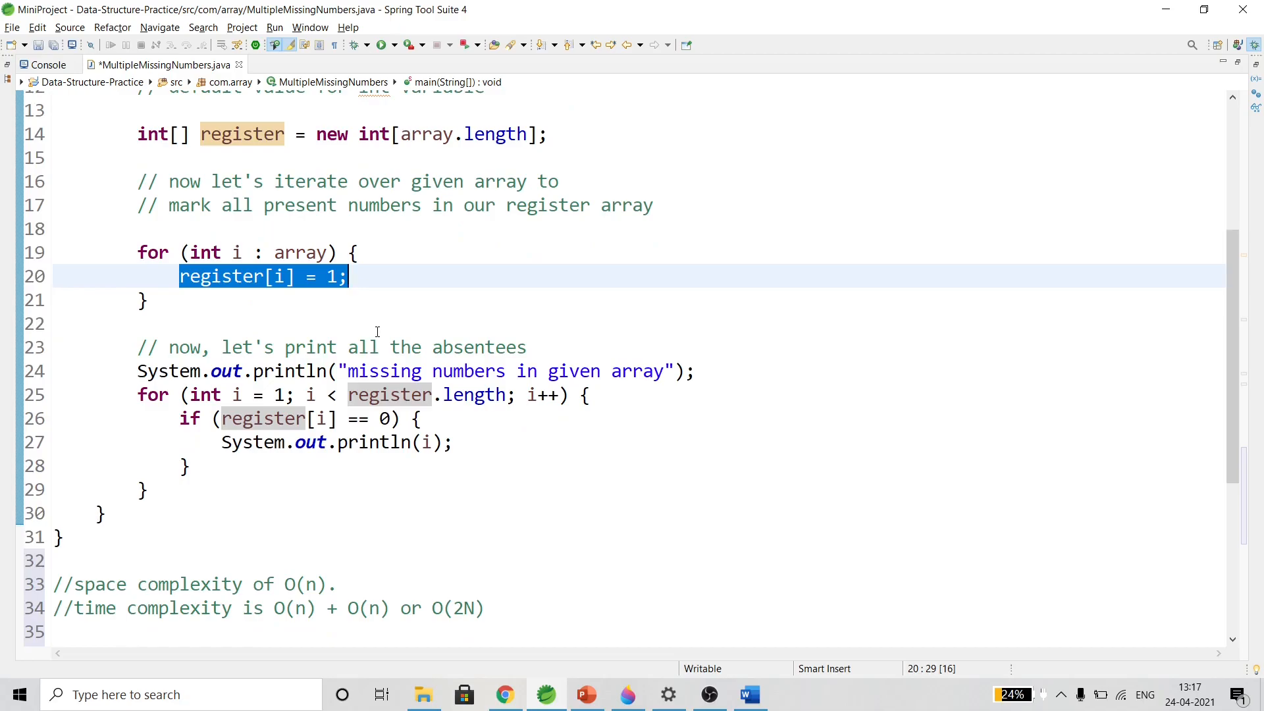
scroll(126, 430, down, 1)
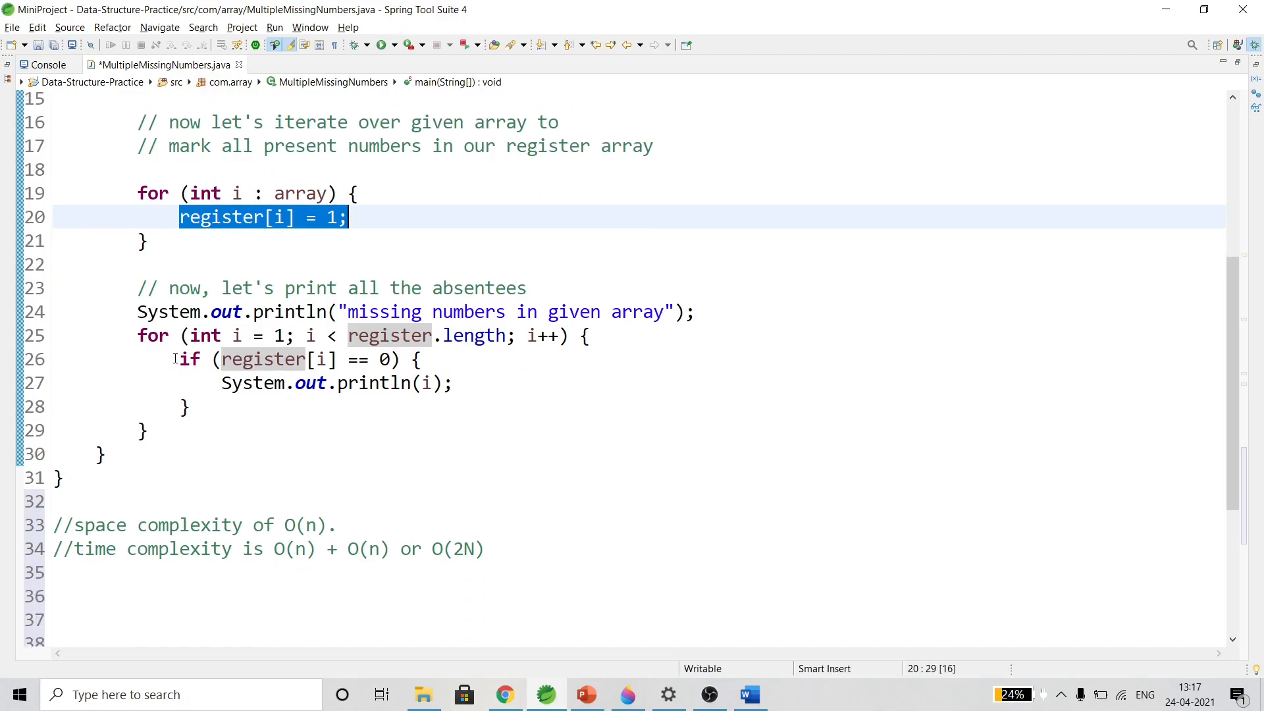
drag(178, 359, 400, 358)
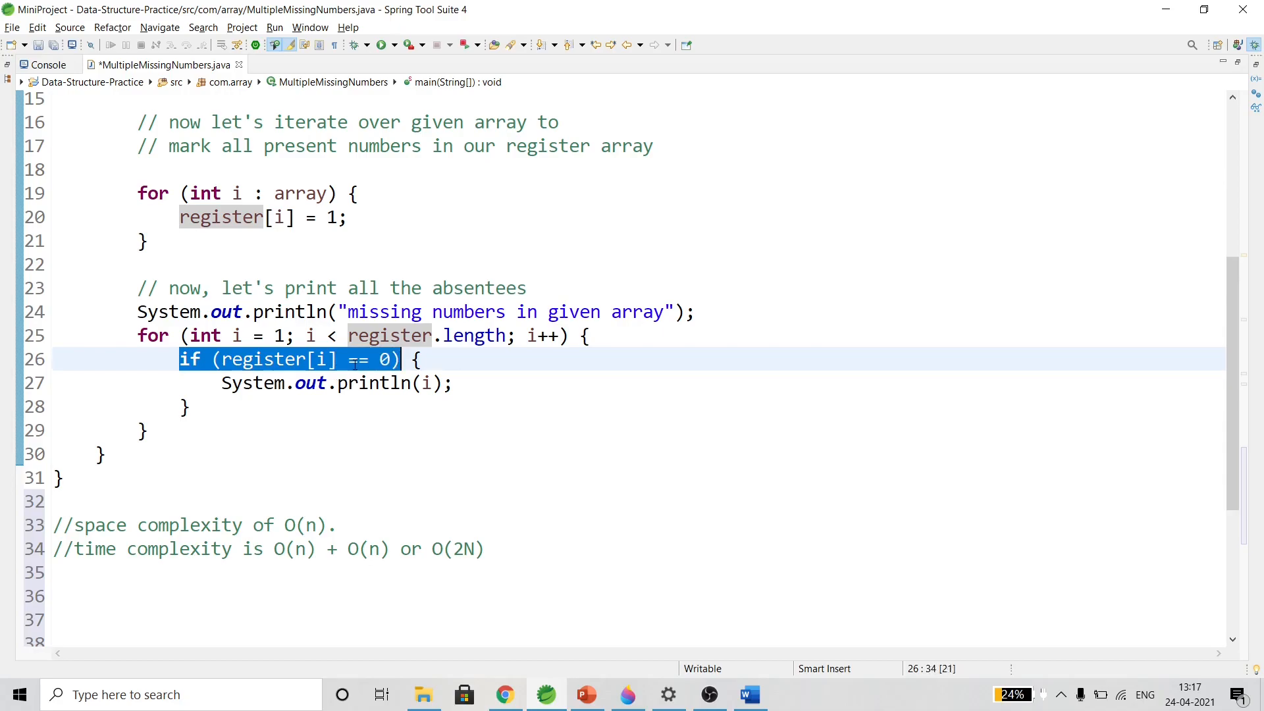
drag(231, 385, 400, 400)
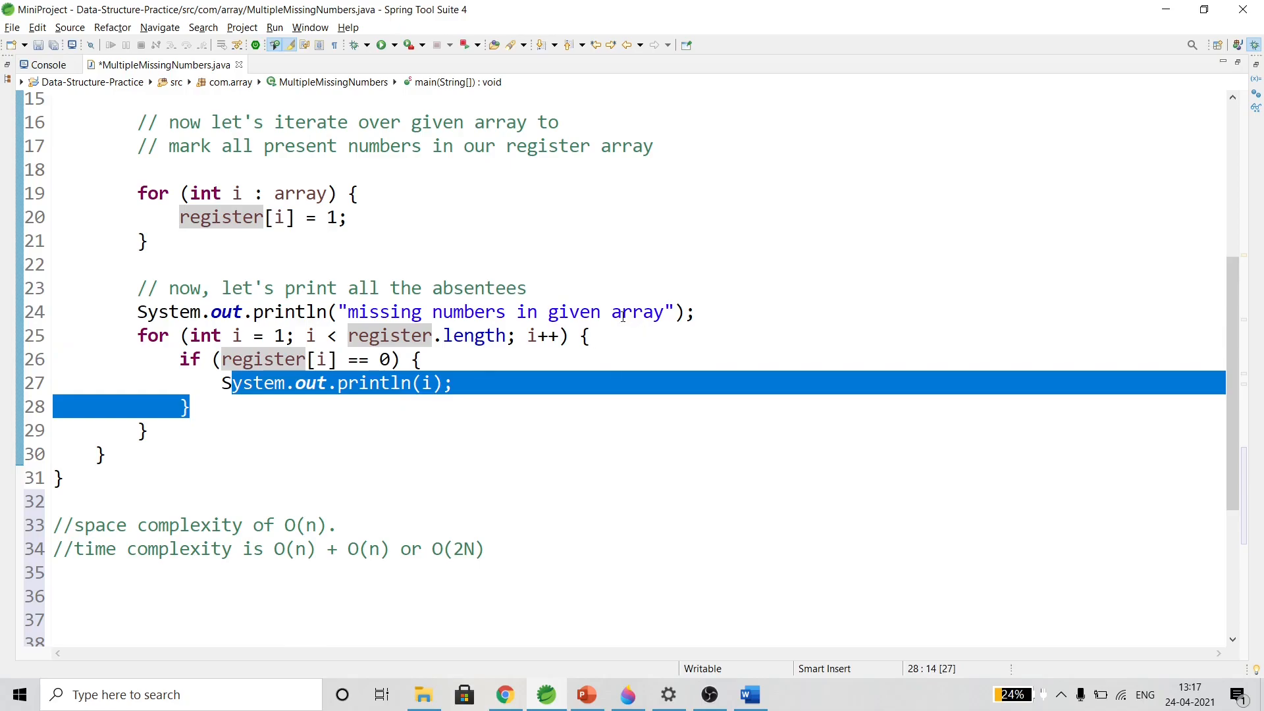
scroll(623, 316, up, 4)
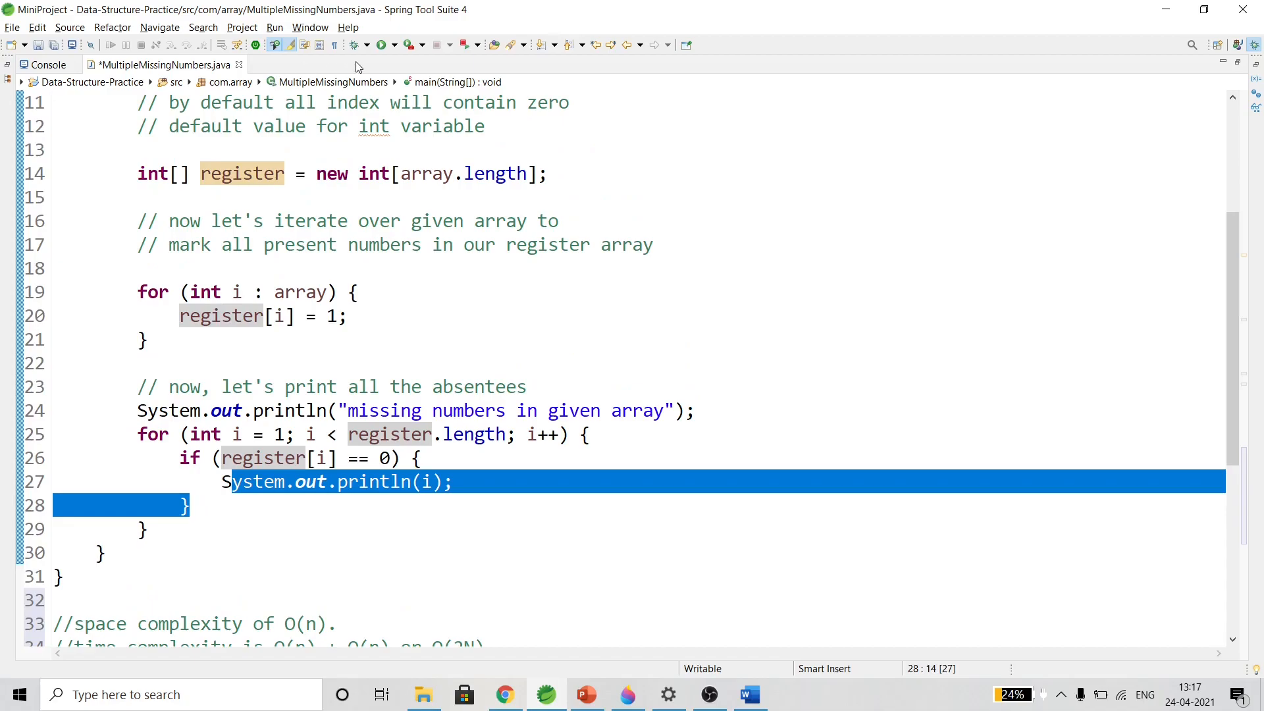
scroll(454, 385, up, 5)
Save and run MultipleMissingNumbers, check the console output 4 6 8, return to the code
key(ctrl+s)
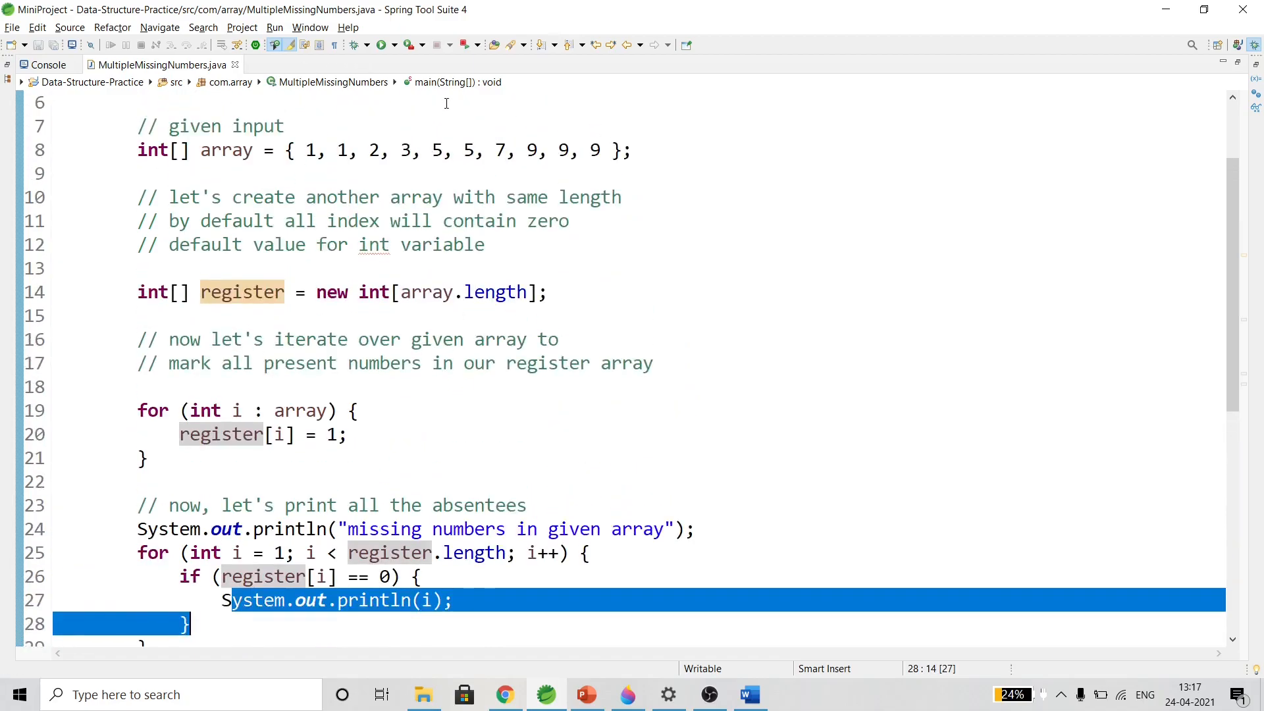
click(381, 44)
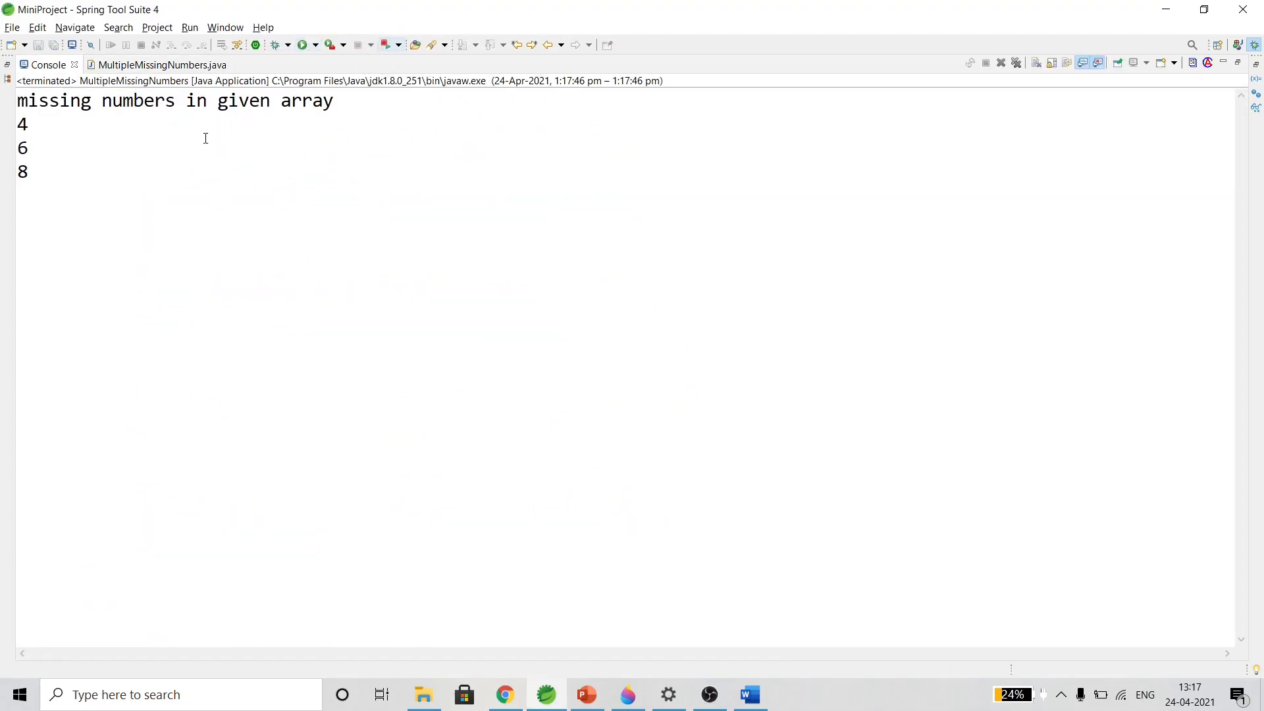
drag(17, 100, 30, 123)
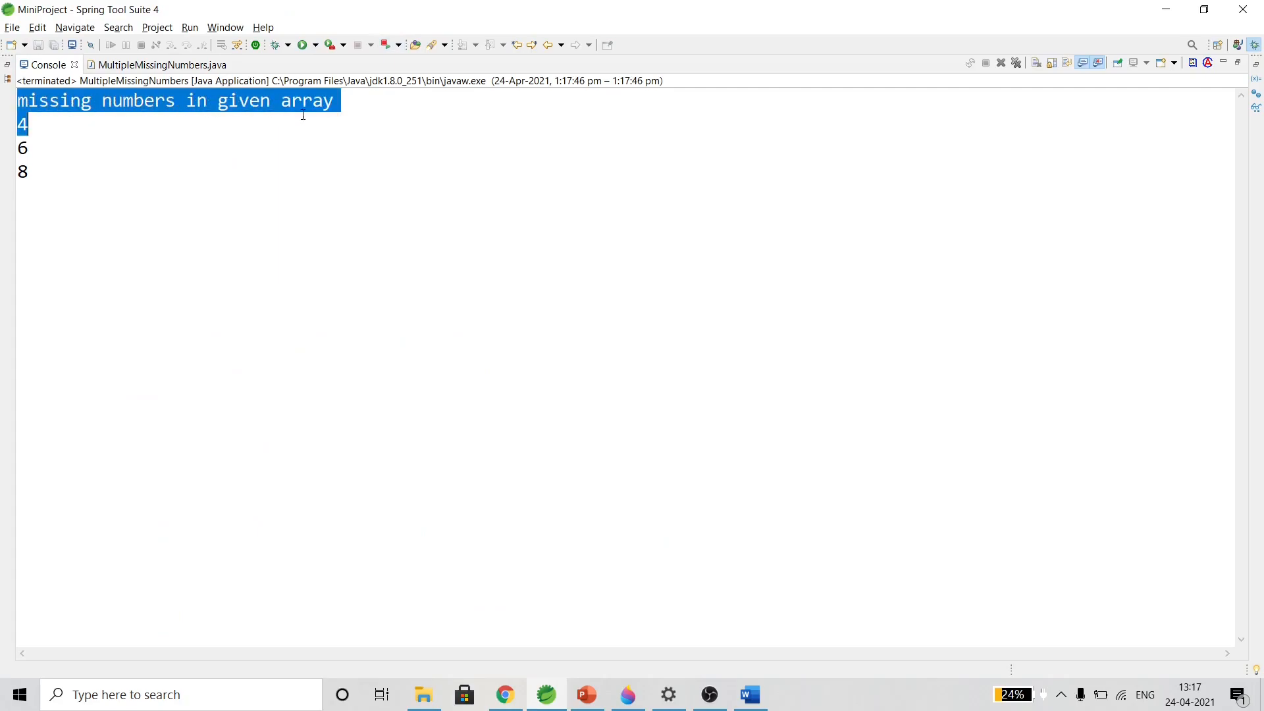
click(38, 124)
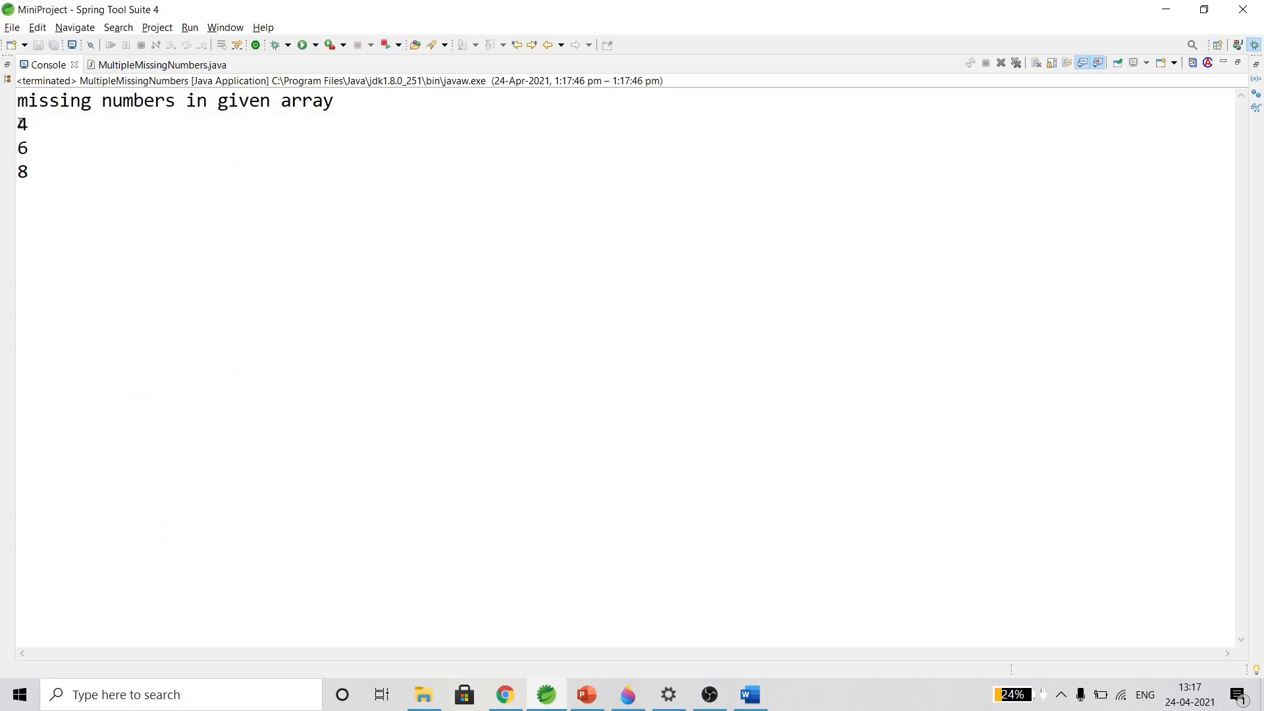
click(29, 171)
double_click(153, 65)
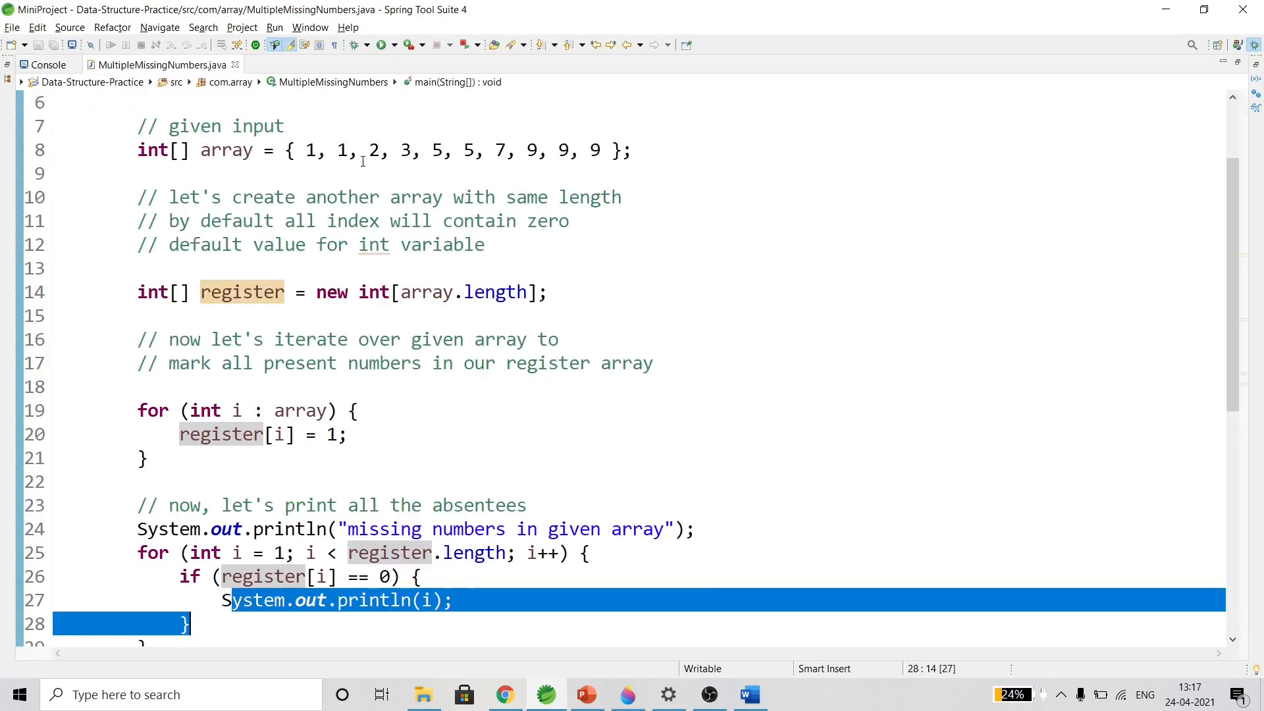
Point out the gaps in the input array on line 8, glance at the output and return to the code
click(420, 150)
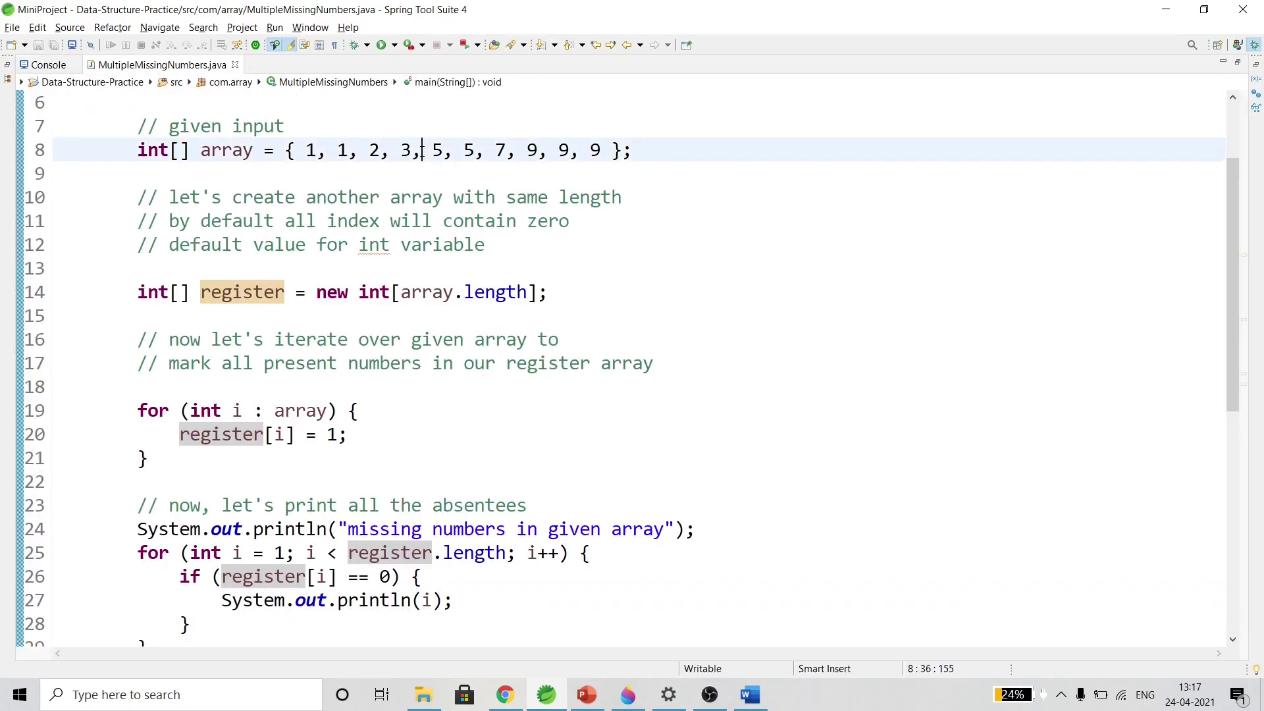
click(486, 150)
click(551, 157)
click(48, 65)
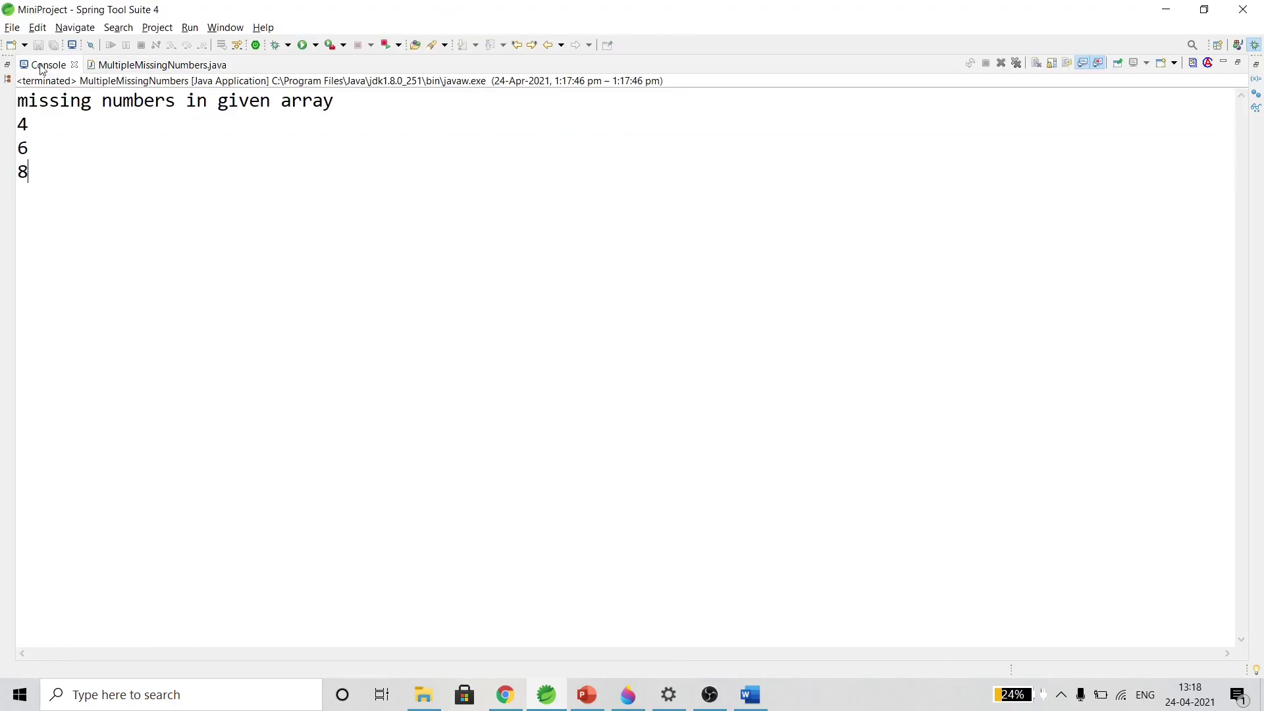
click(128, 65)
scroll(403, 336, down, 3)
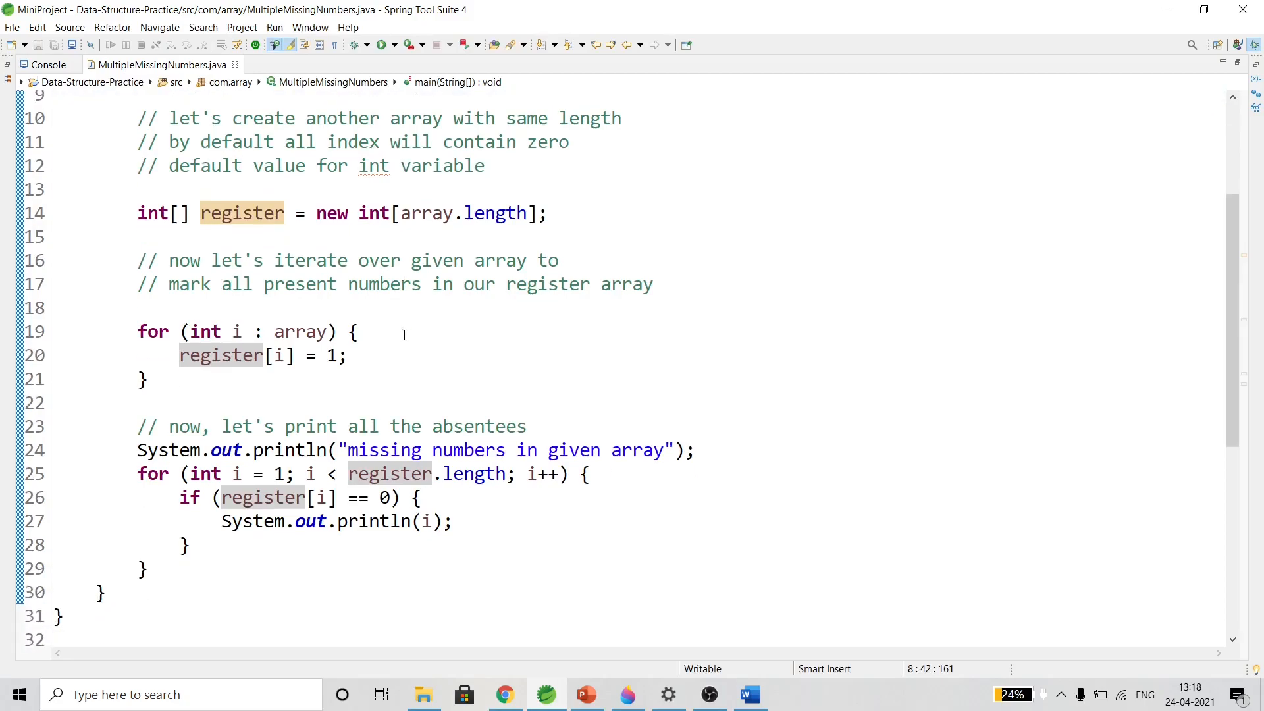
scroll(403, 336, down, 2)
scroll(404, 336, down, 2)
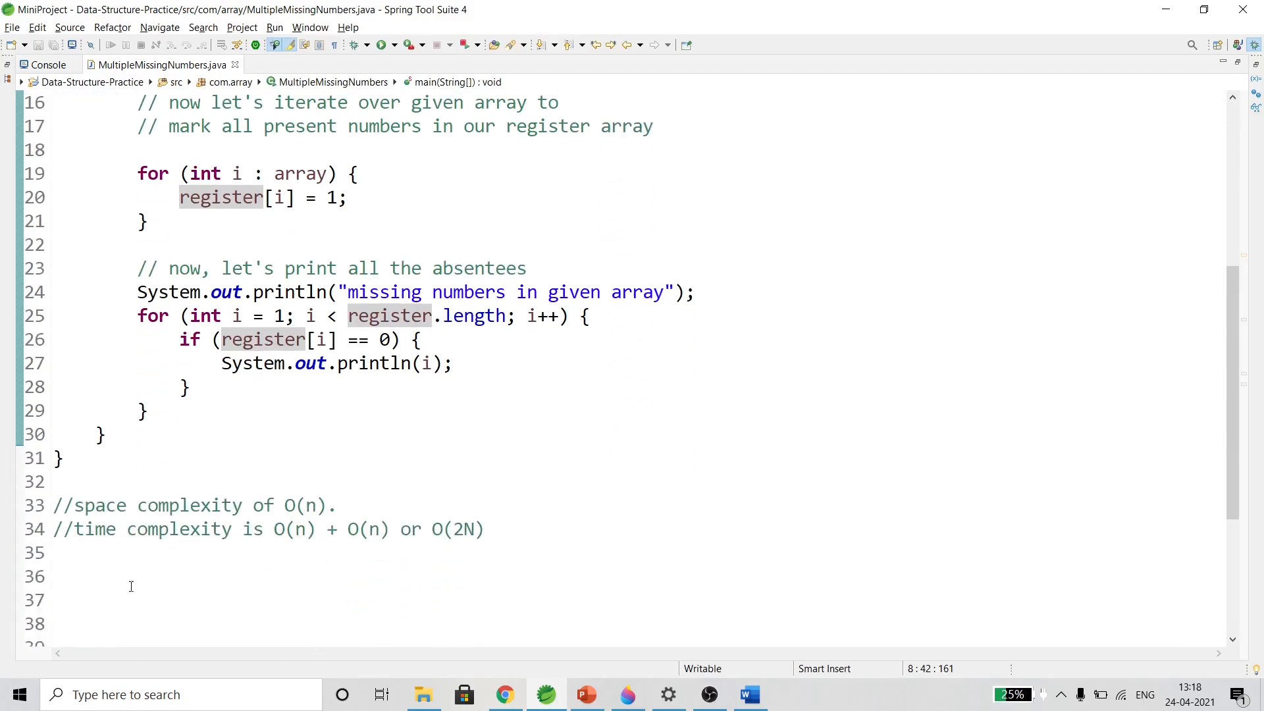
drag(74, 505, 329, 505)
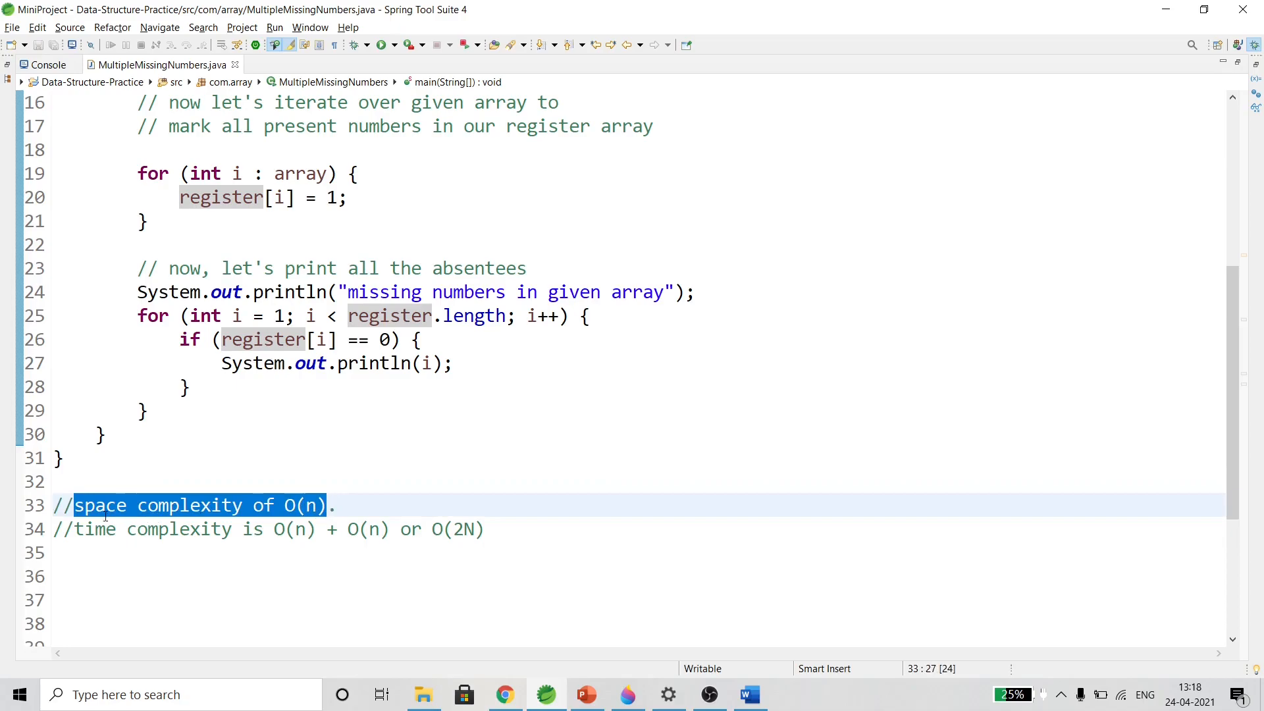
click(325, 506)
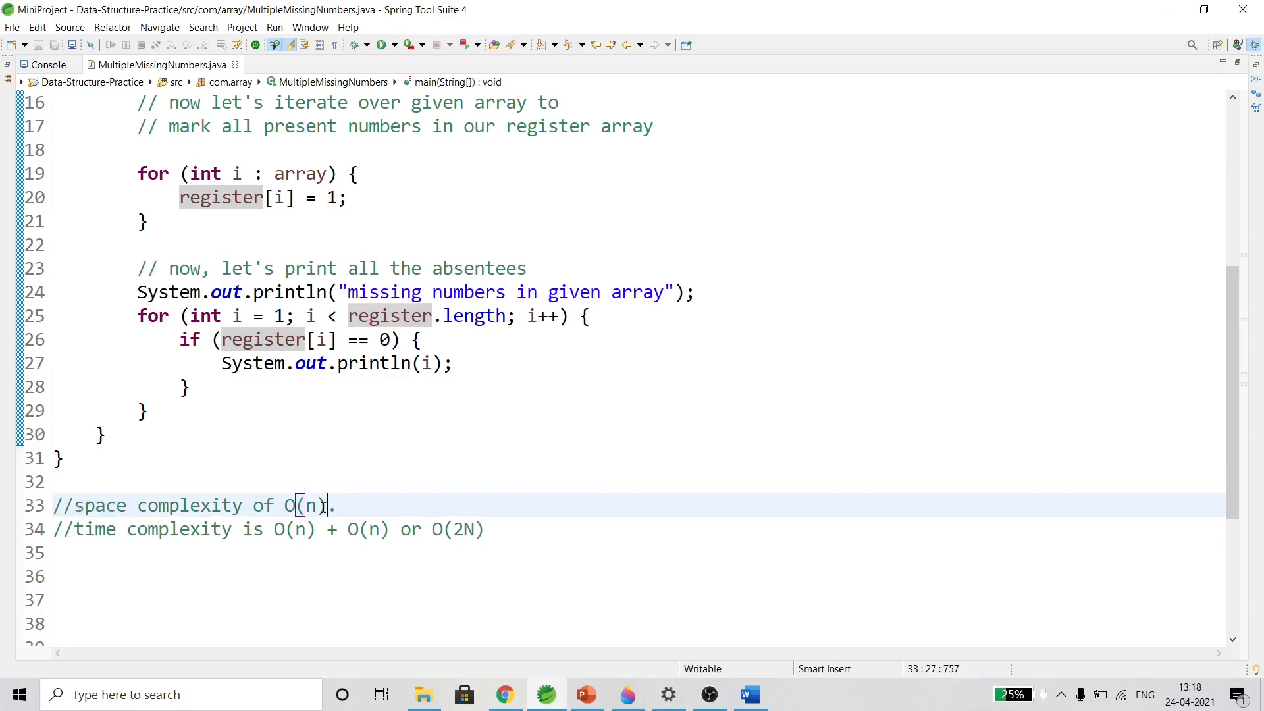
scroll(323, 506, up, 2)
scroll(297, 474, up, 3)
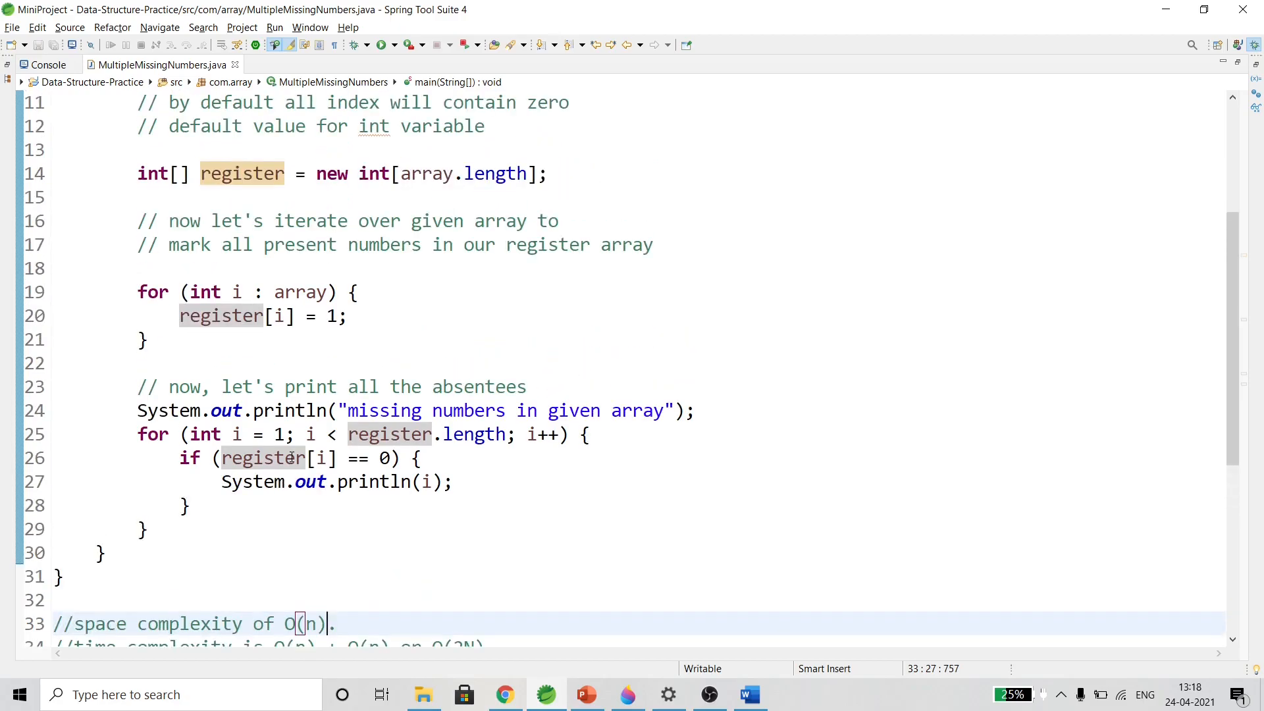
double_click(238, 180)
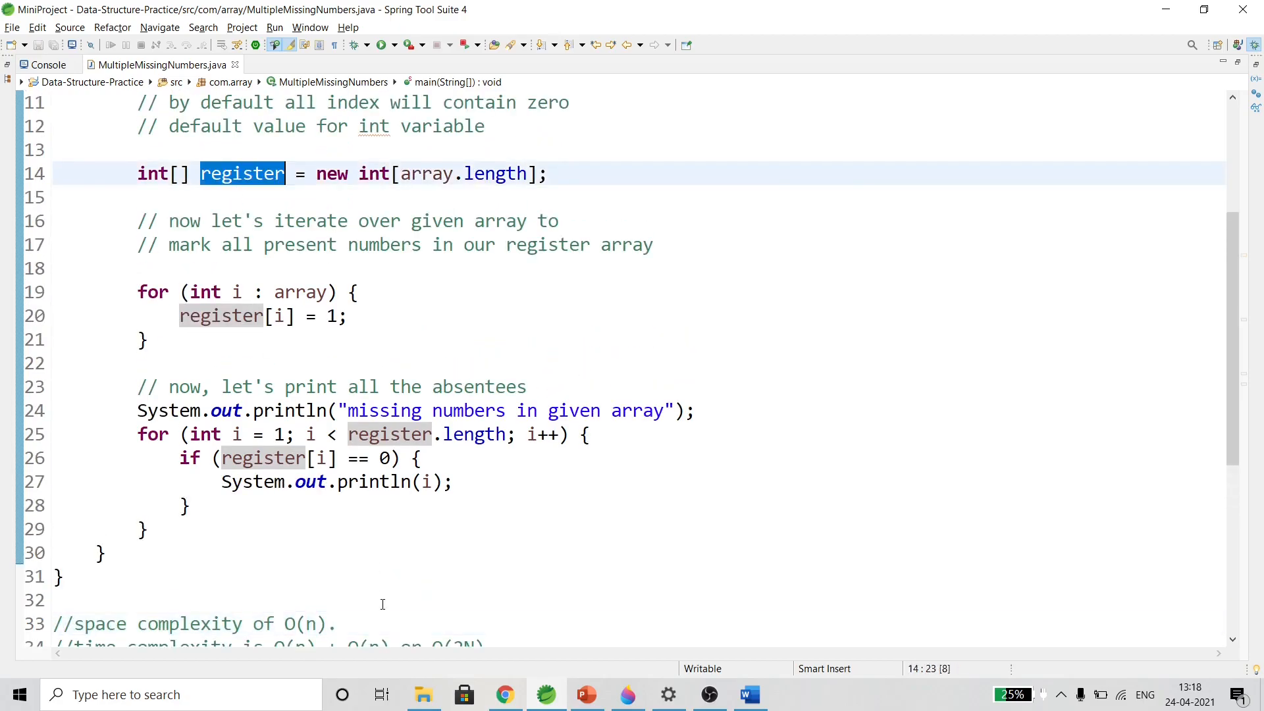
scroll(381, 602, down, 2)
scroll(372, 603, down, 1)
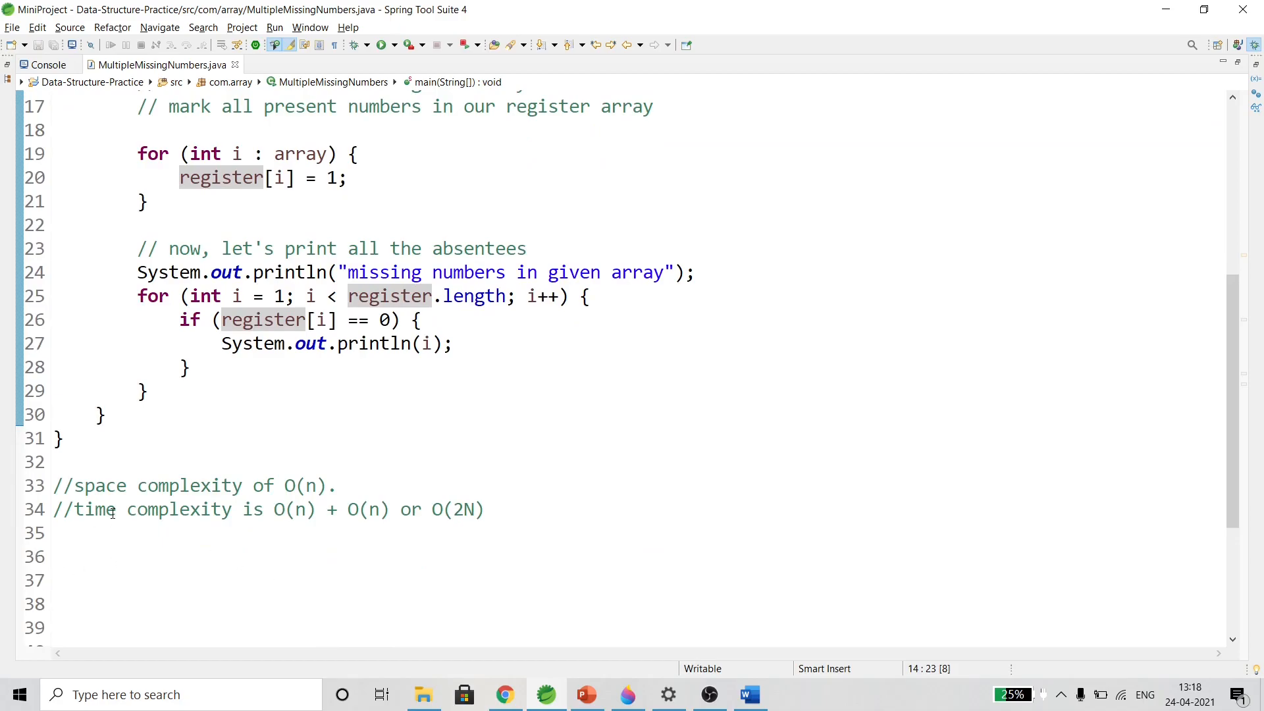
drag(74, 509, 231, 511)
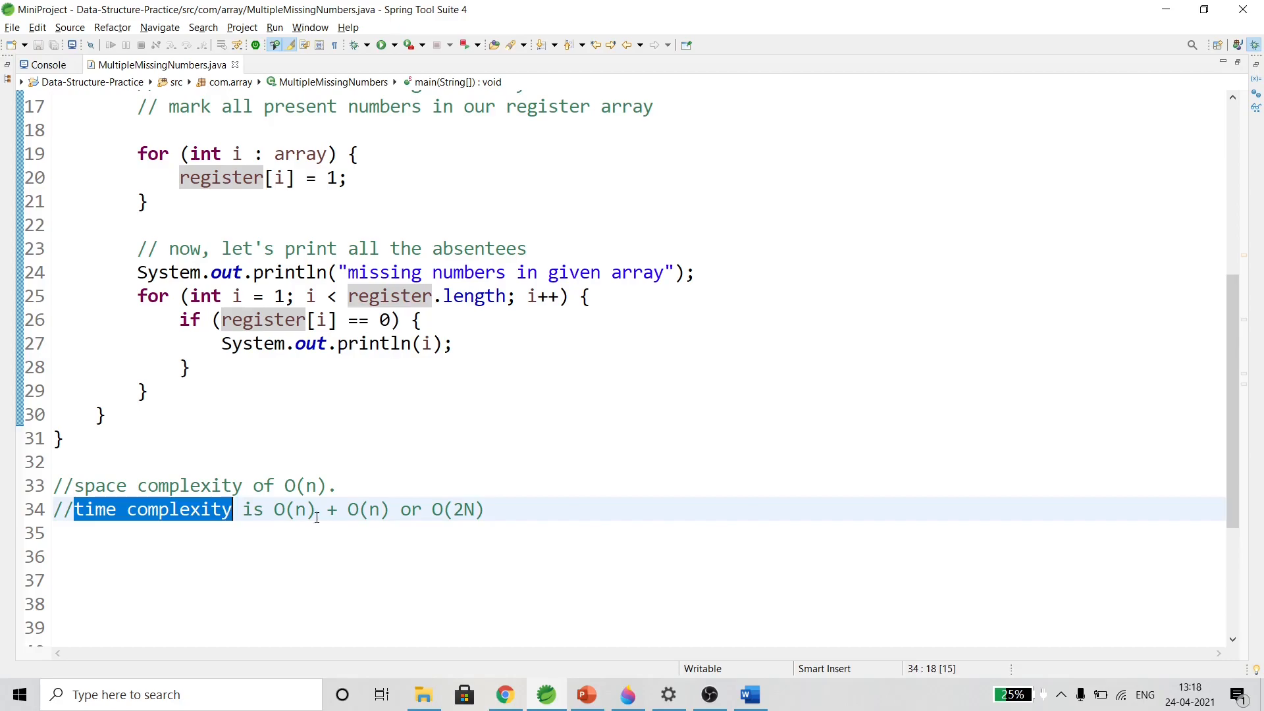
scroll(475, 489, down, 1)
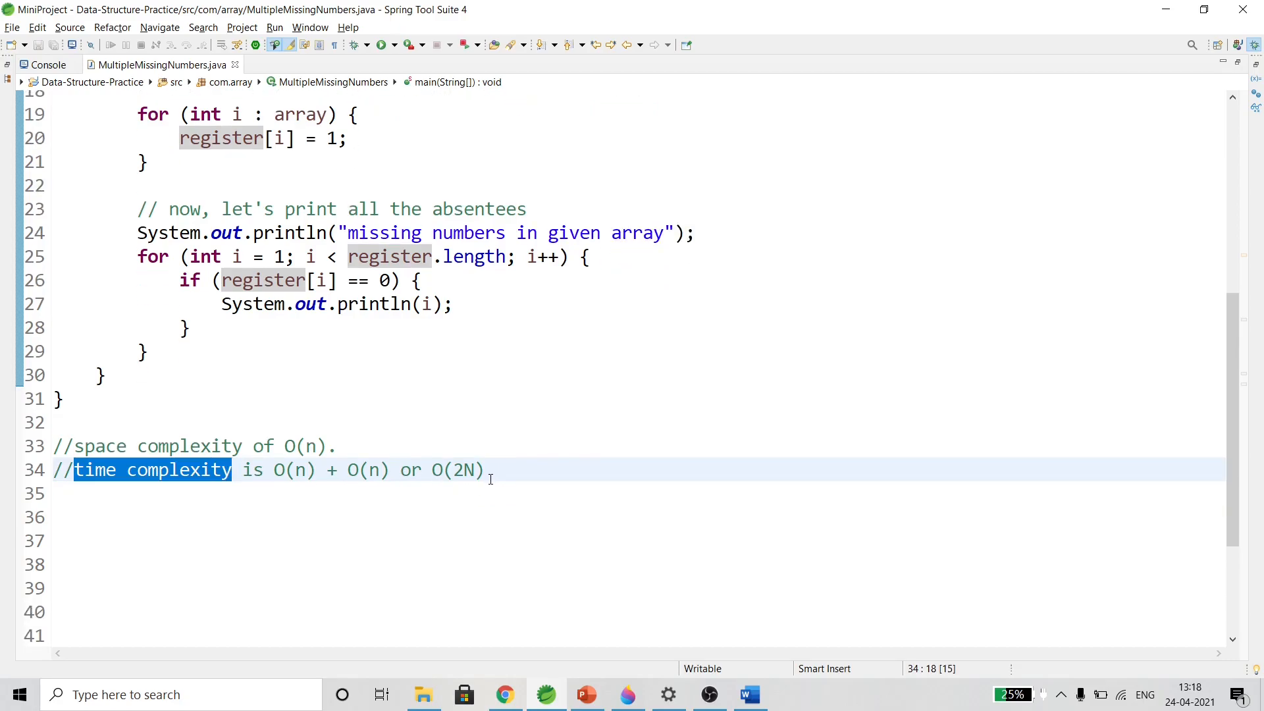
scroll(490, 479, up, 4)
scroll(445, 454, up, 1)
scroll(394, 395, up, 6)
scroll(326, 257, up, 1)
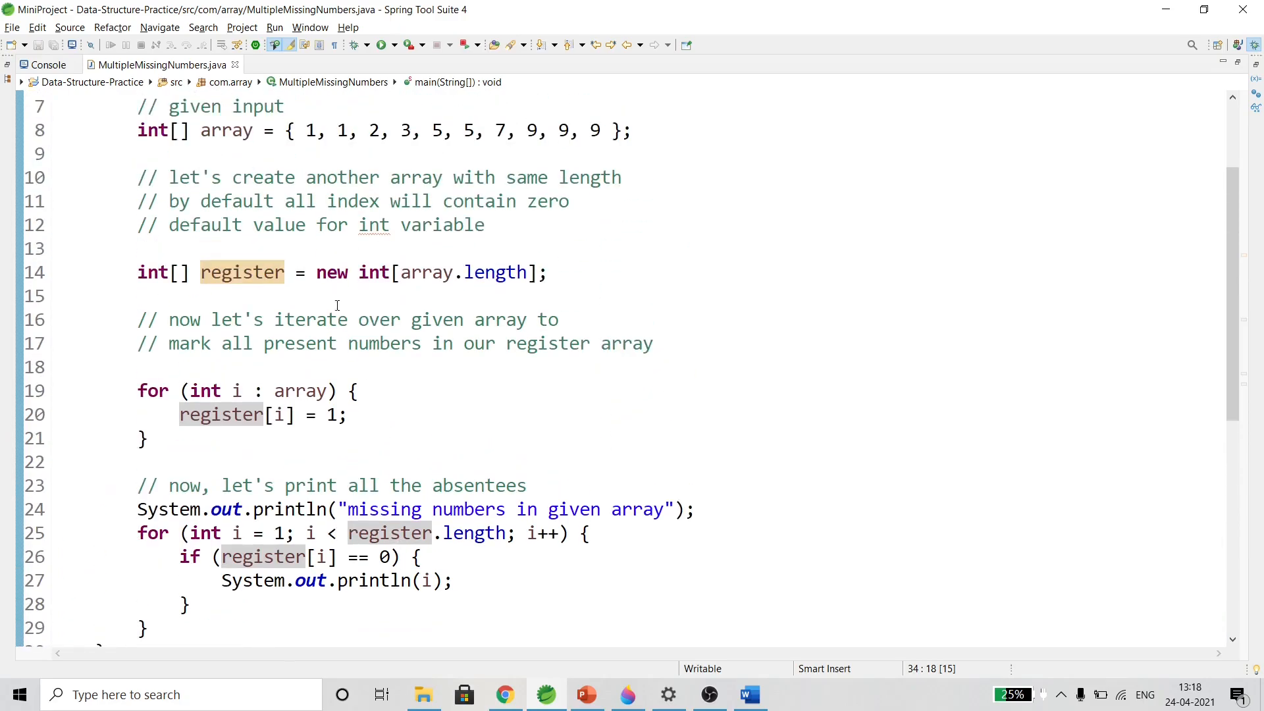
scroll(221, 260, down, 1)
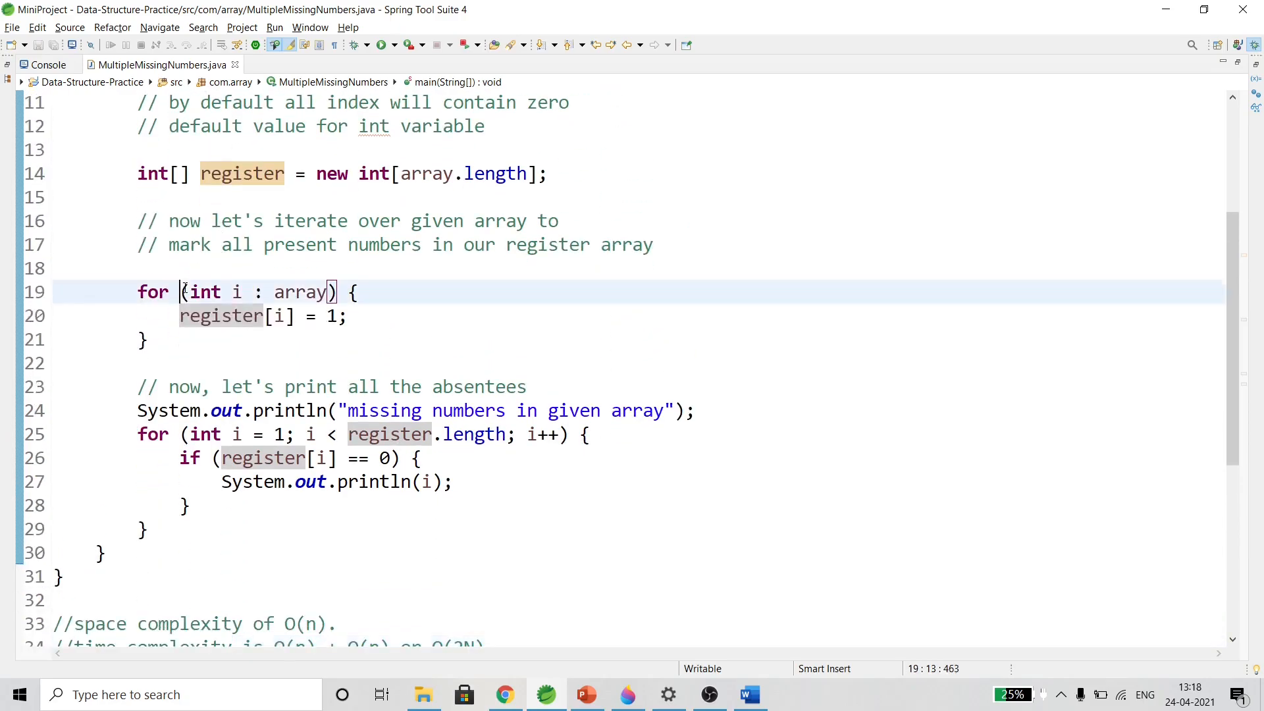
drag(181, 292, 327, 291)
scroll(227, 449, down, 1)
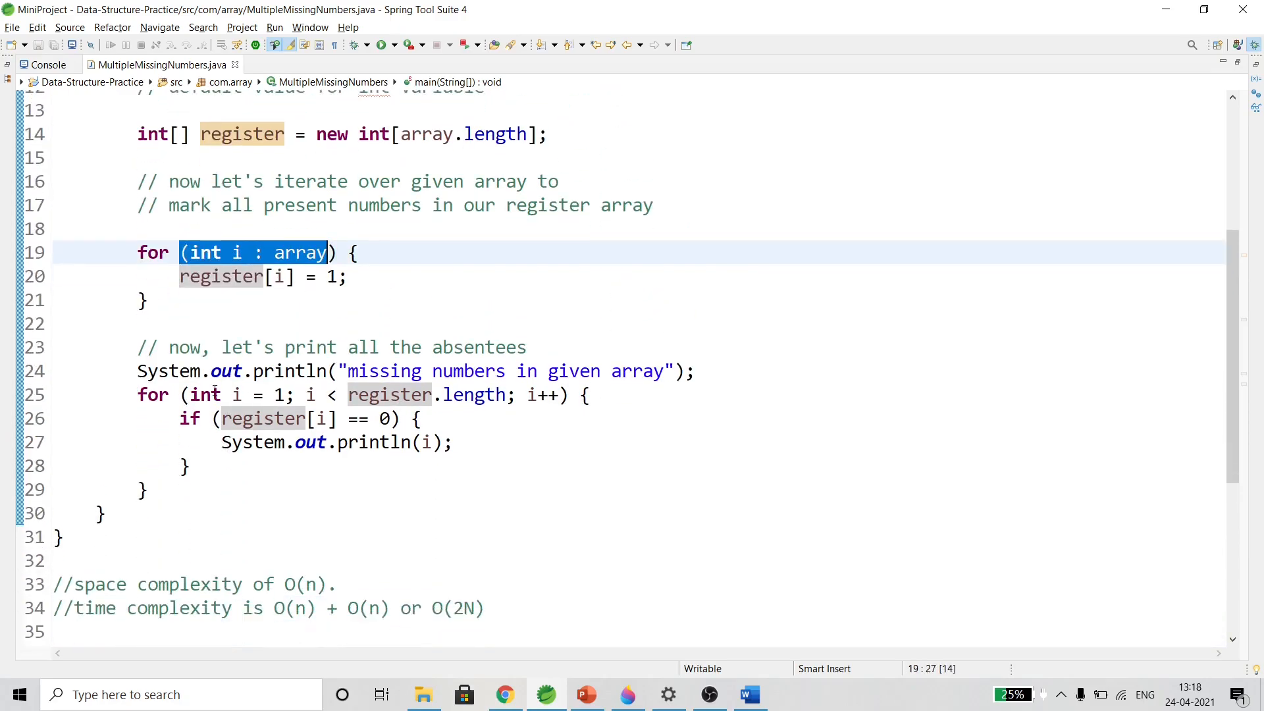
drag(189, 395, 497, 395)
scroll(483, 445, down, 3)
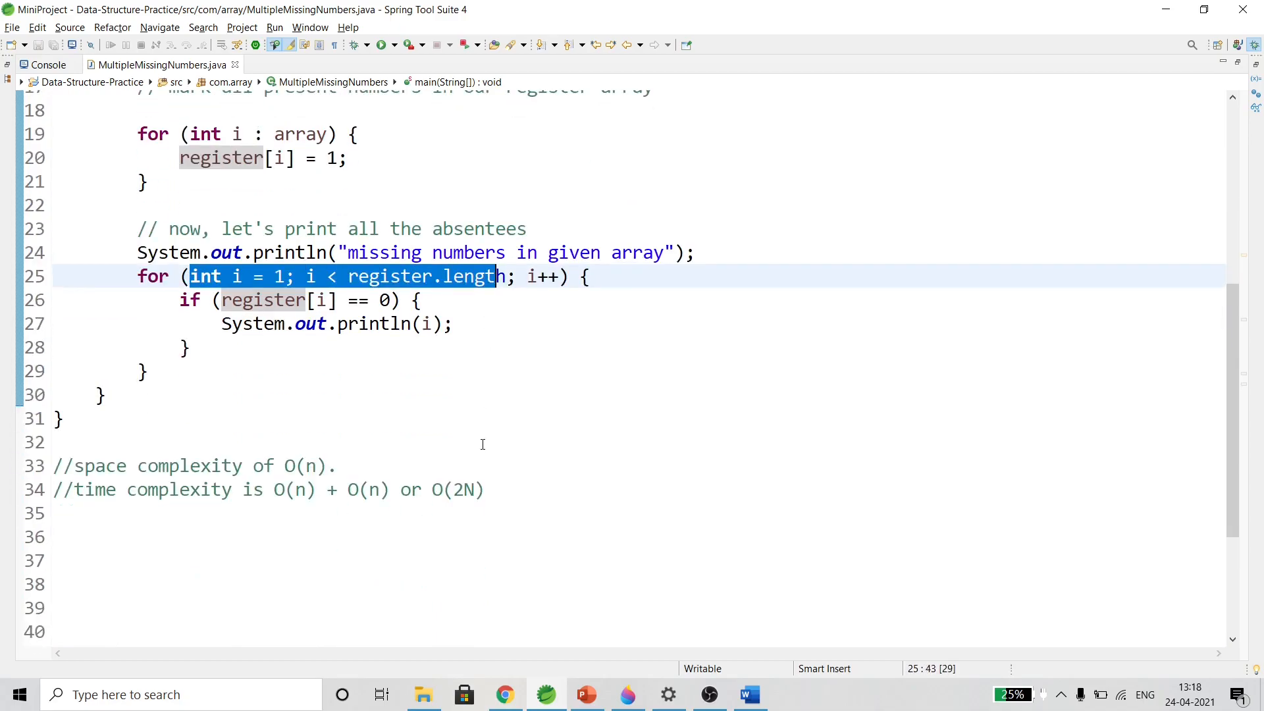
click(494, 484)
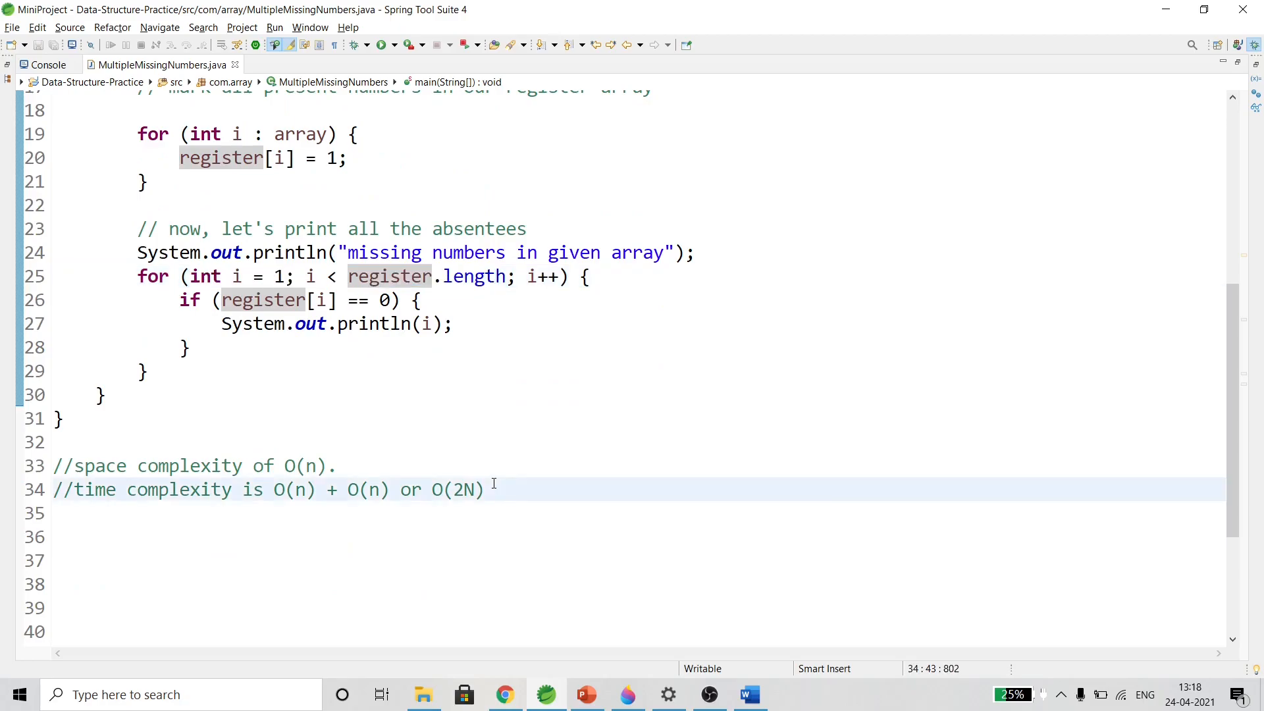